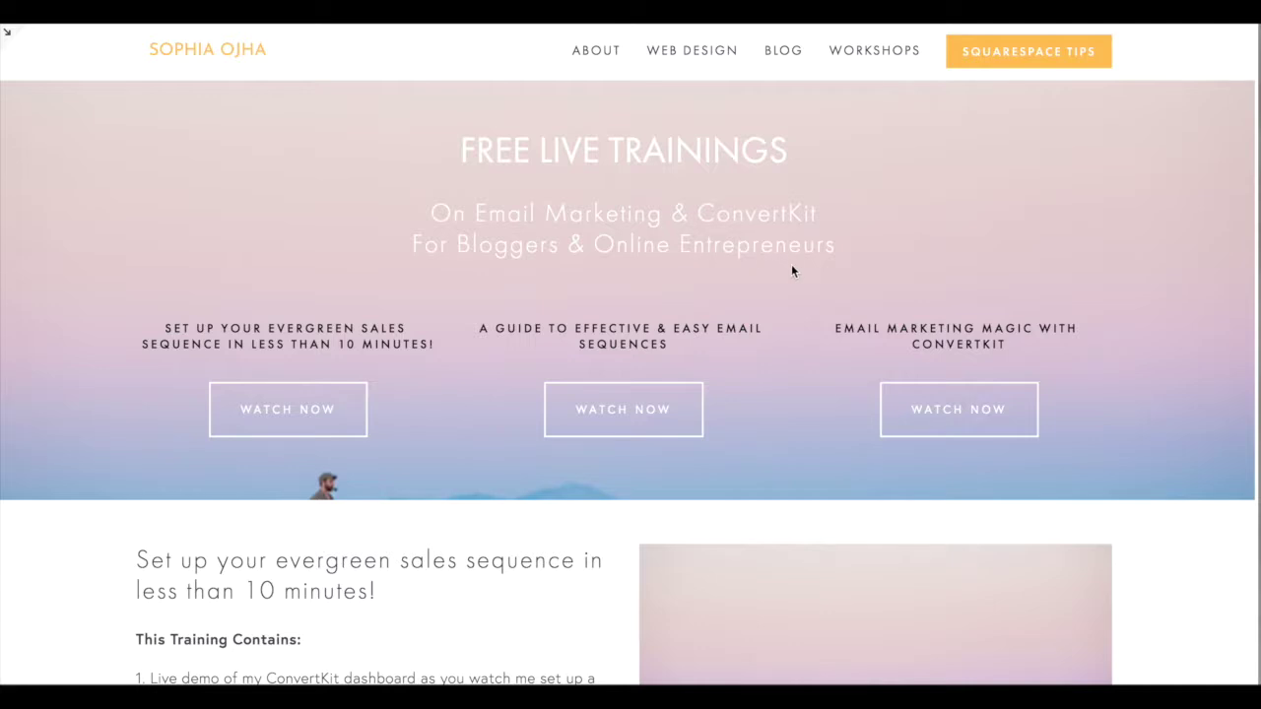
Review the free live trainings page and test the jump from each of the three Watch Now buttons to its training section.
scroll(814, 433, "down", 7)
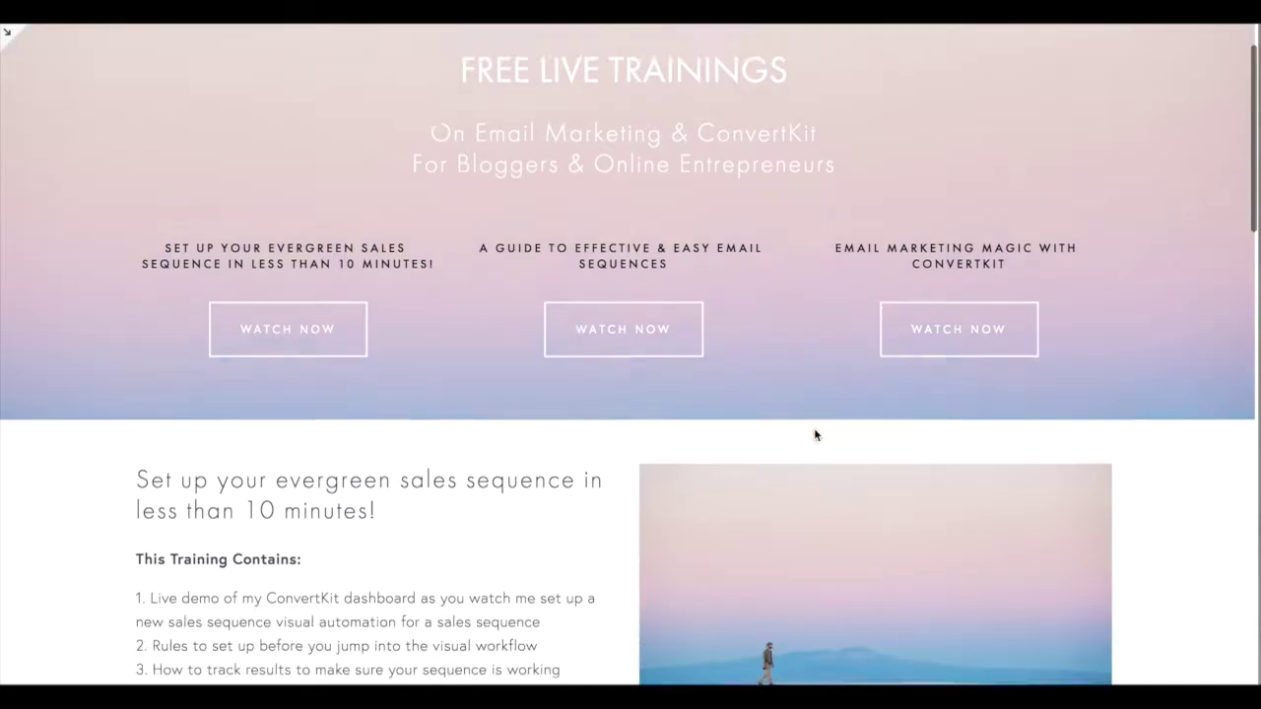
scroll(814, 430, "down", 4)
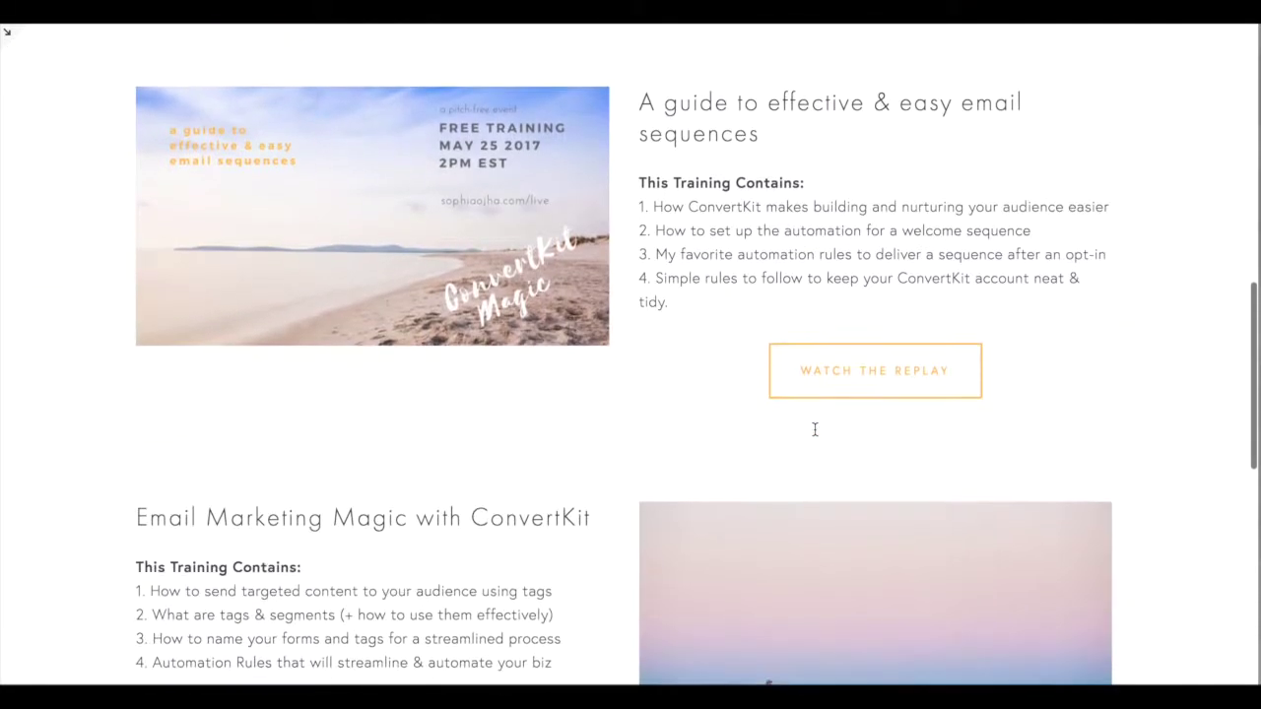
scroll(814, 434, "up", 9)
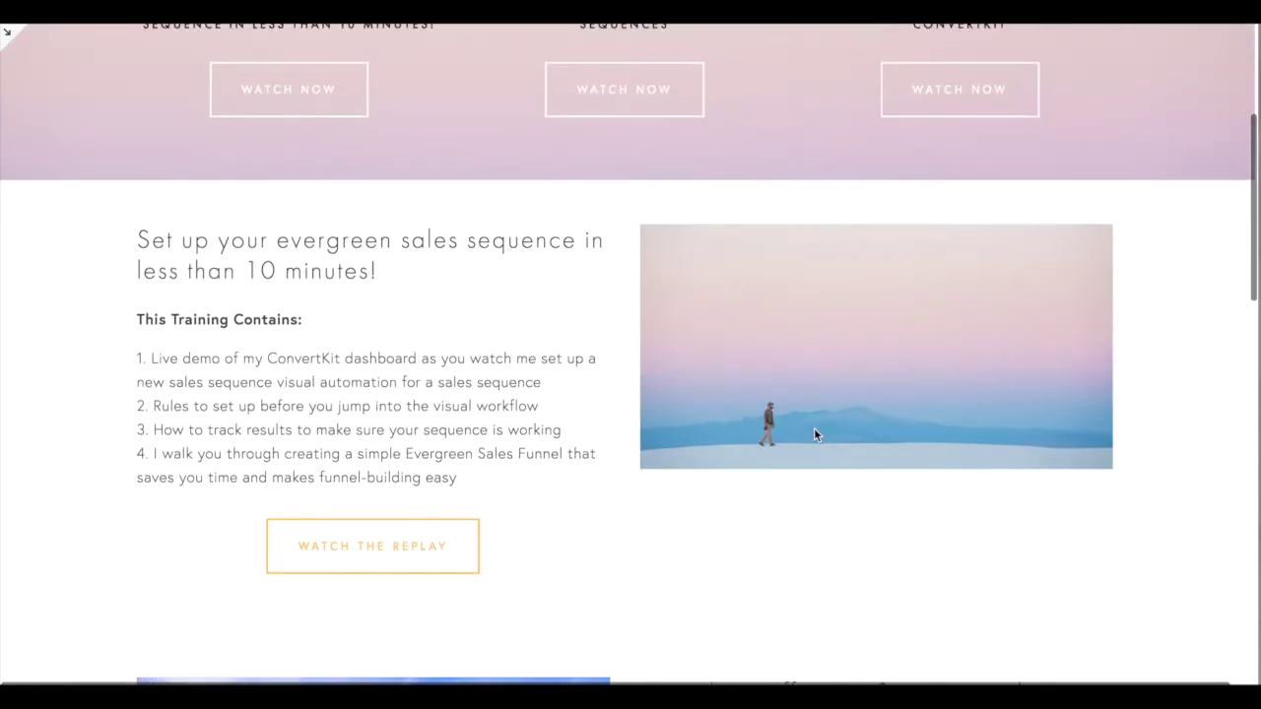
scroll(814, 434, "up", 4)
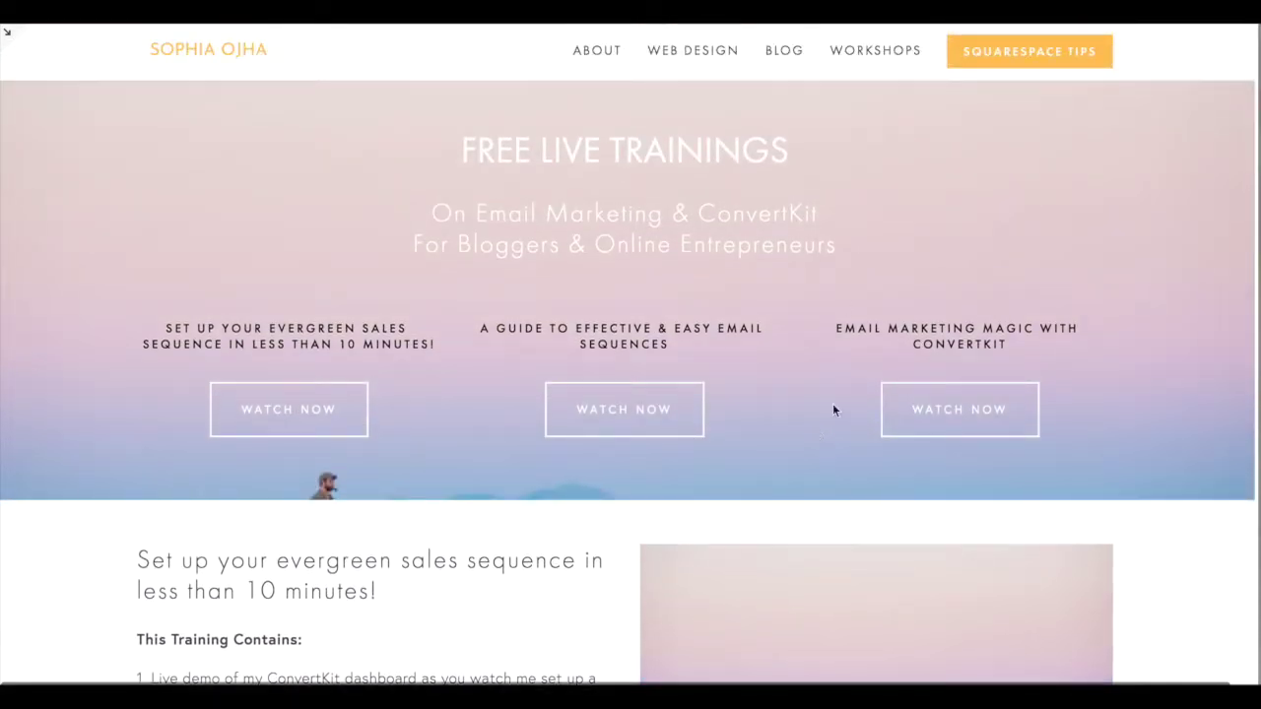
left_click(327, 434)
scroll(326, 433, "up", 4)
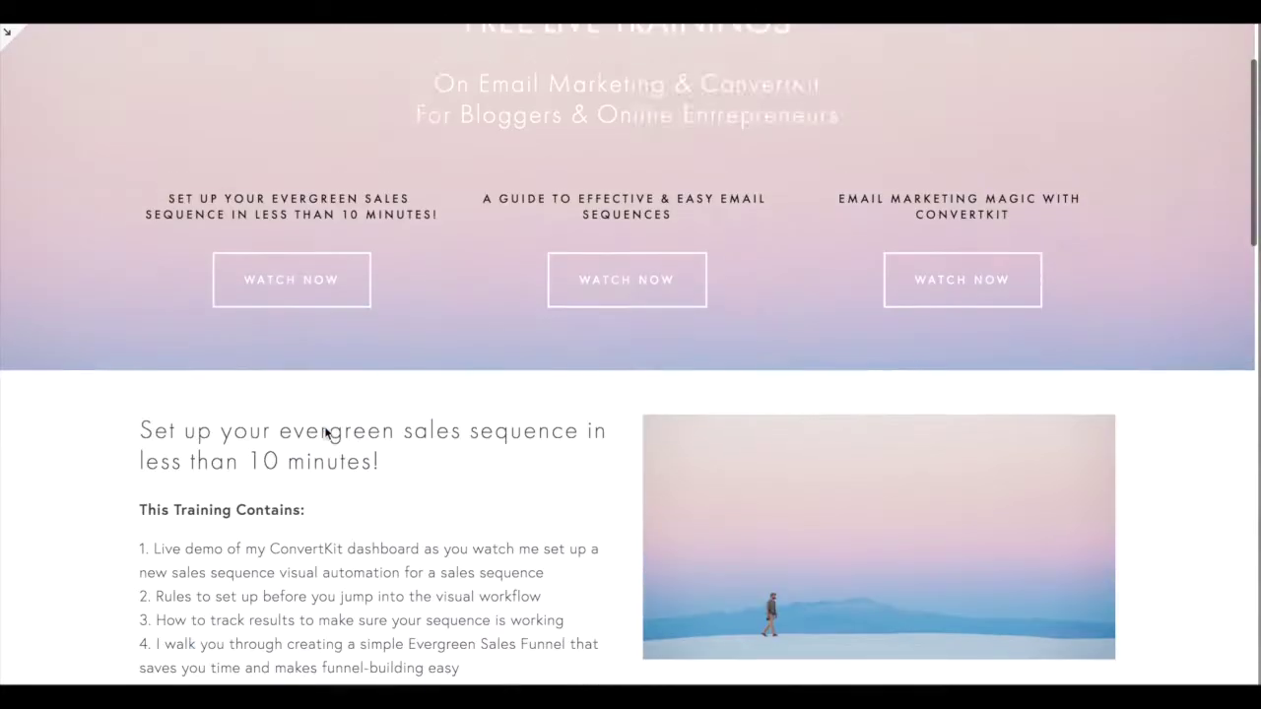
left_click(614, 329)
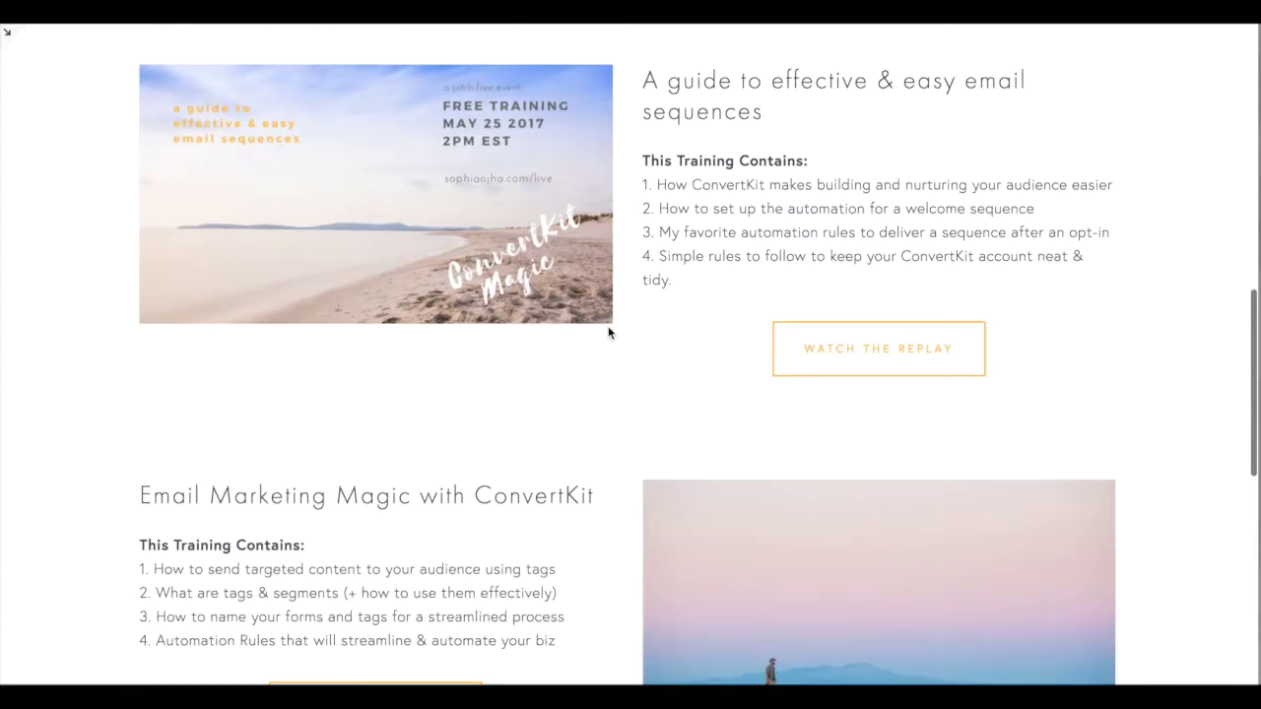
scroll(685, 200, "up", 8)
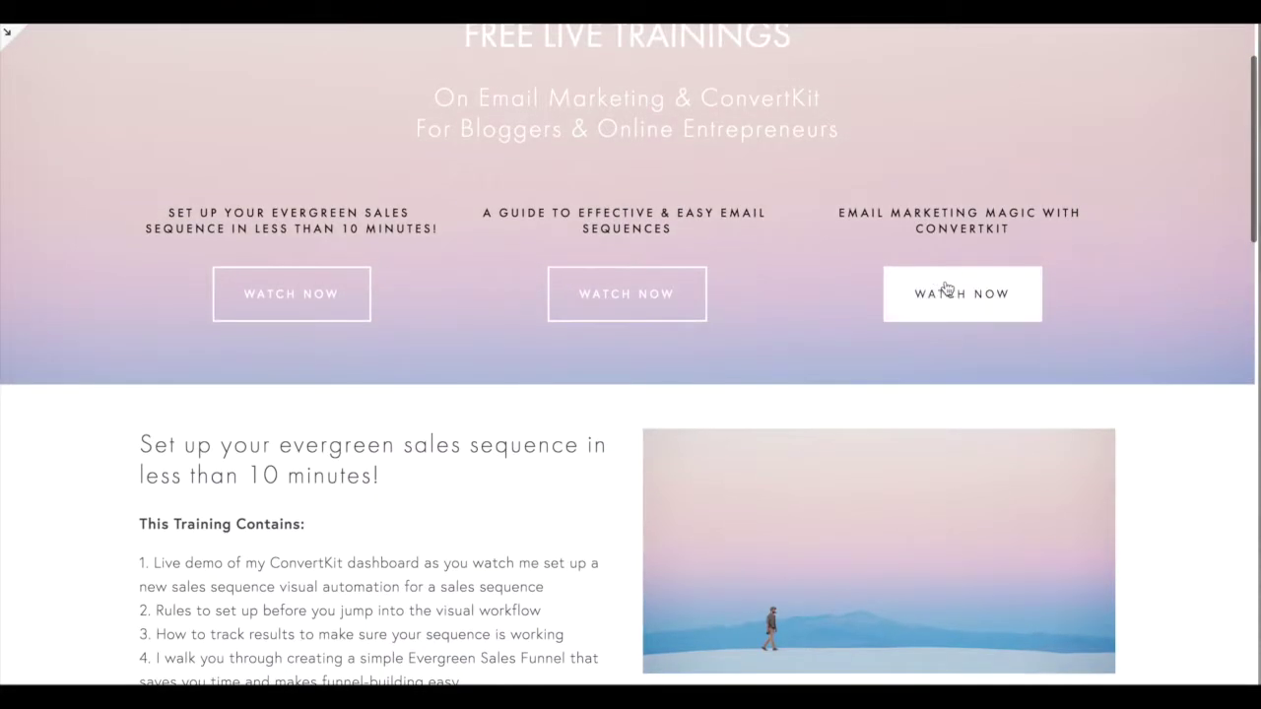
left_click(950, 286)
scroll(947, 286, "up", 6)
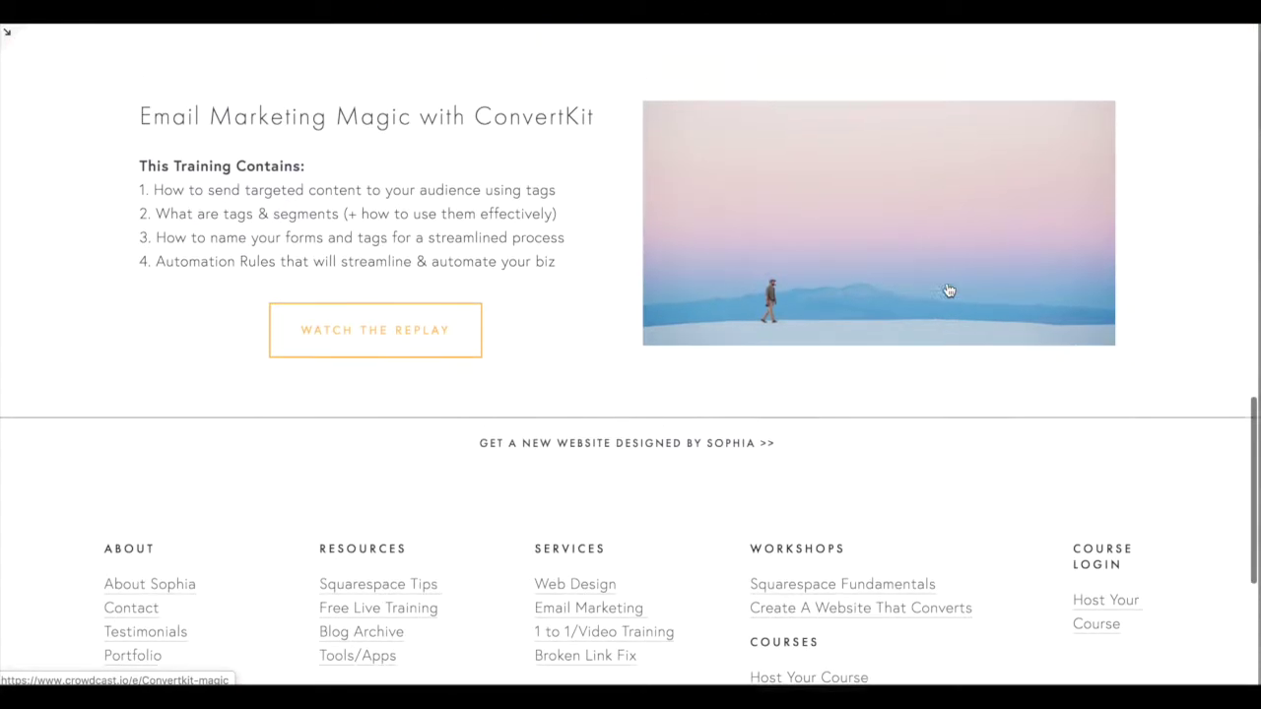
scroll(945, 285, "up", 6)
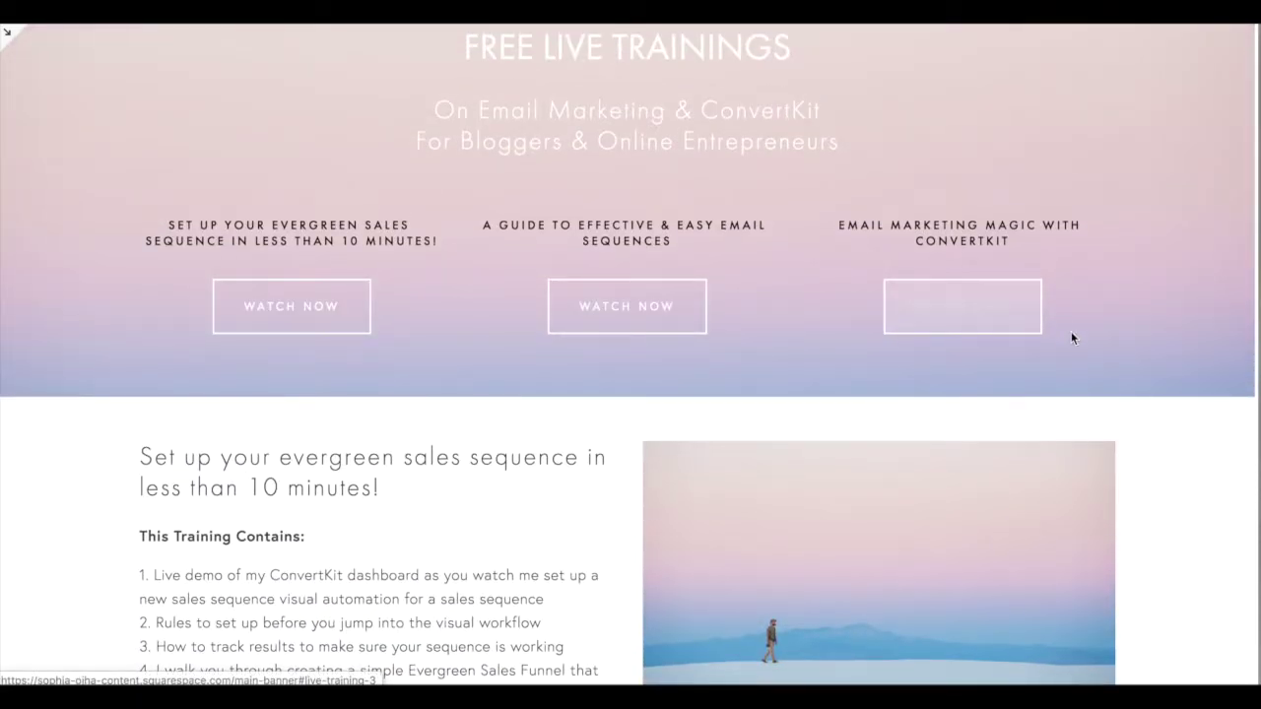
scroll(1155, 437, "up", 1)
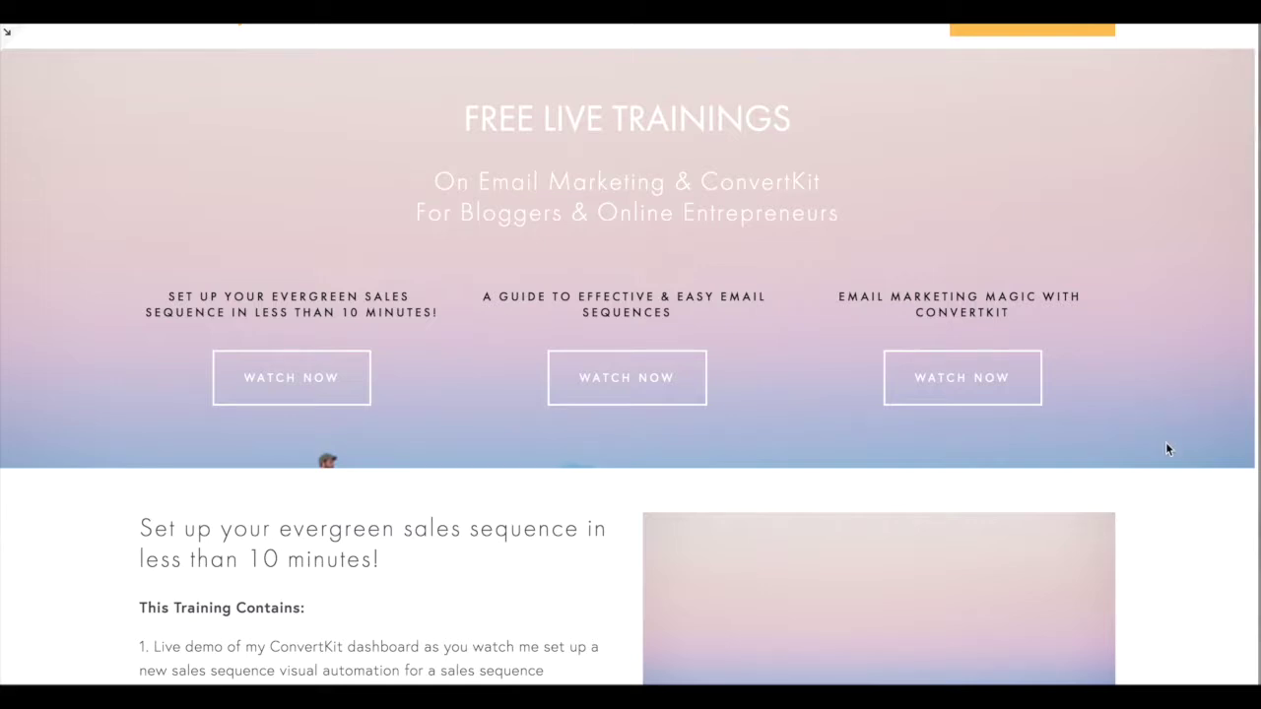
Exit the full-page preview and examine the Live Training index sections, from Live training Intro through Live Training 3.
key("Escape")
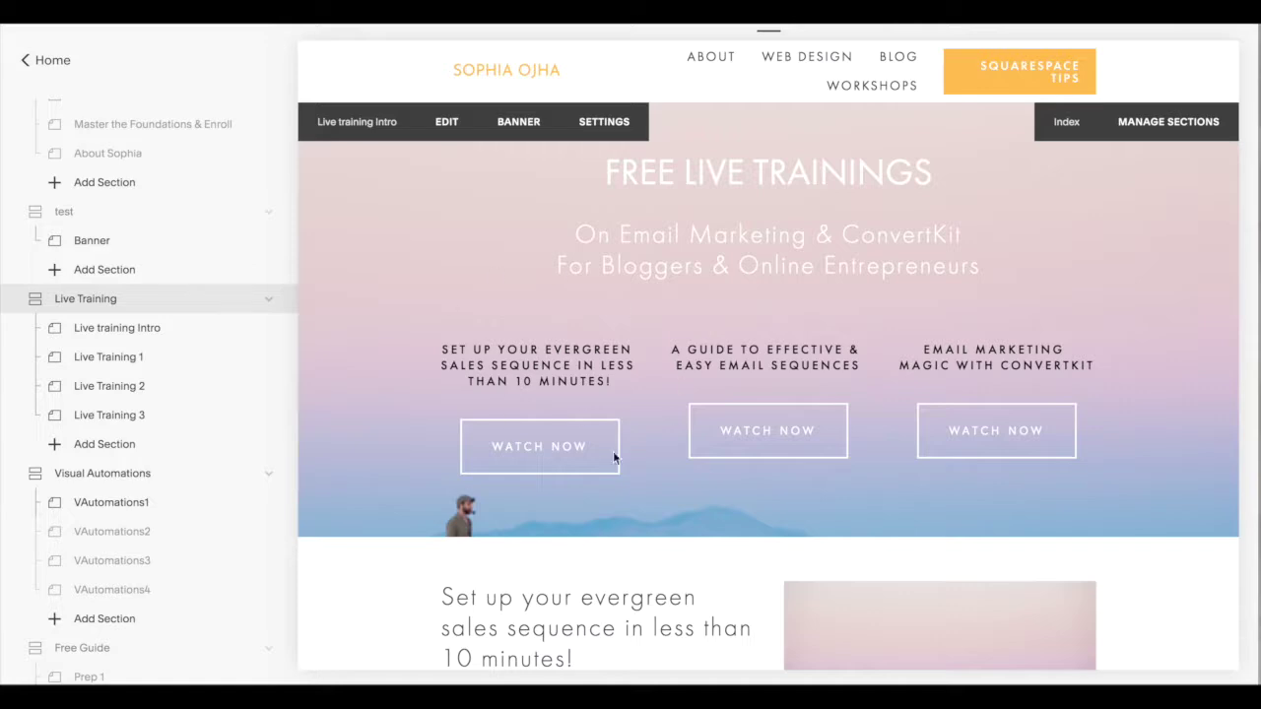
scroll(566, 488, "down", 5)
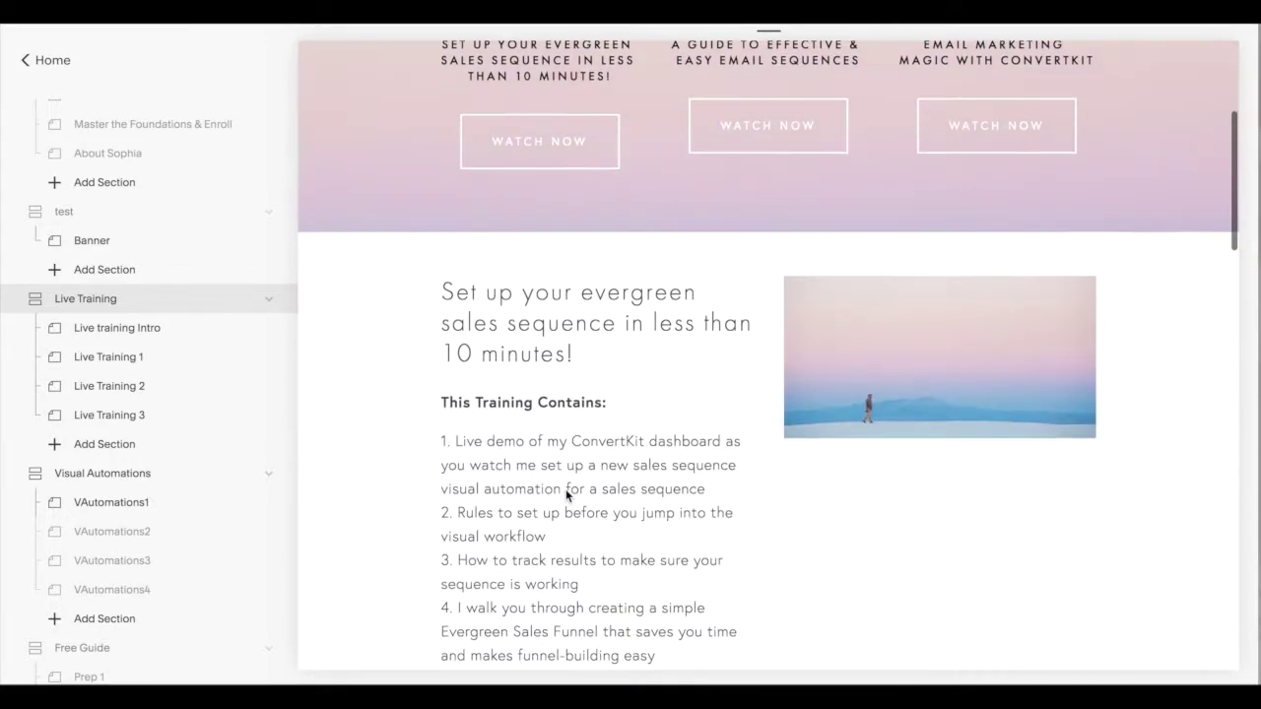
scroll(458, 231, "up", 5)
scroll(459, 358, "down", 5)
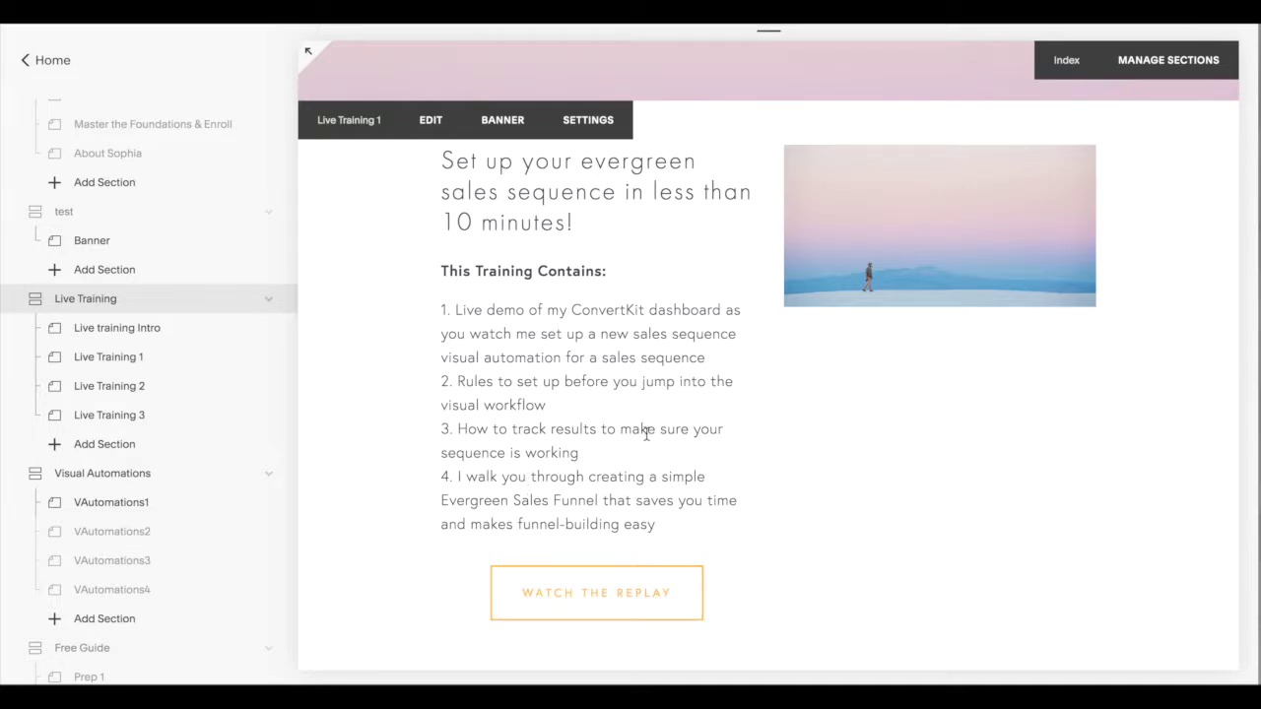
scroll(645, 432, "down", 6)
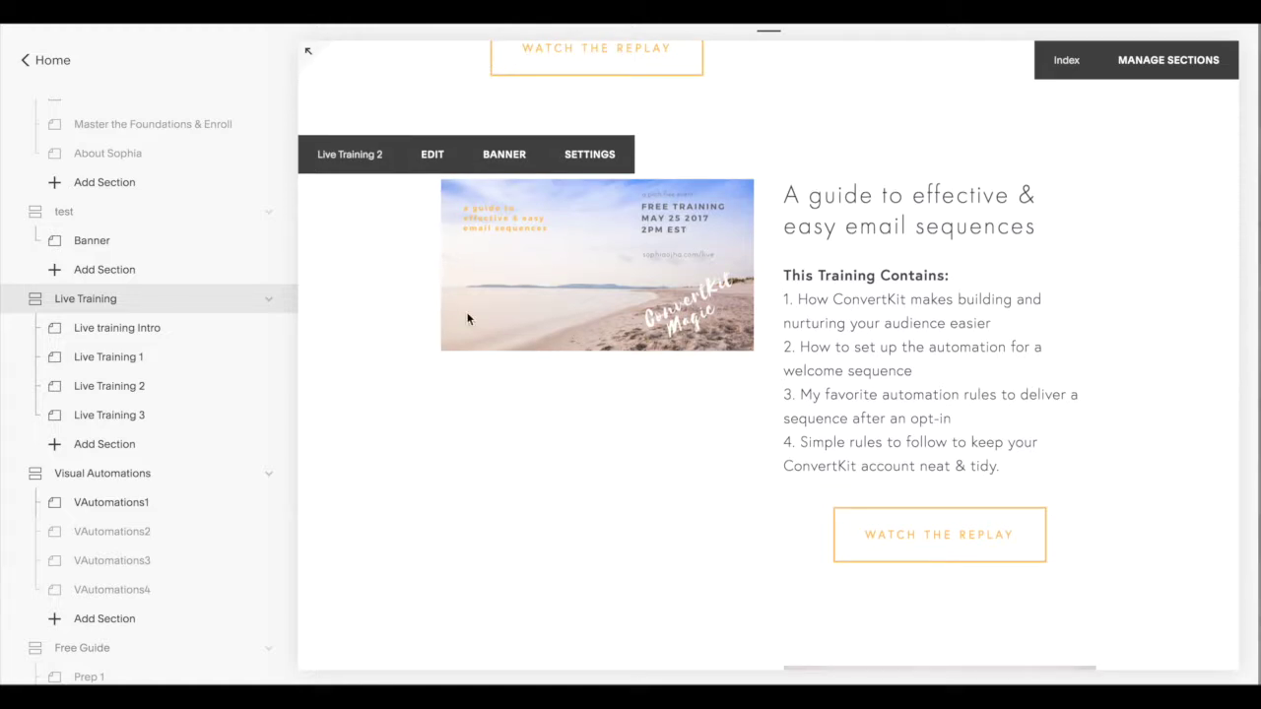
scroll(467, 318, "down", 4)
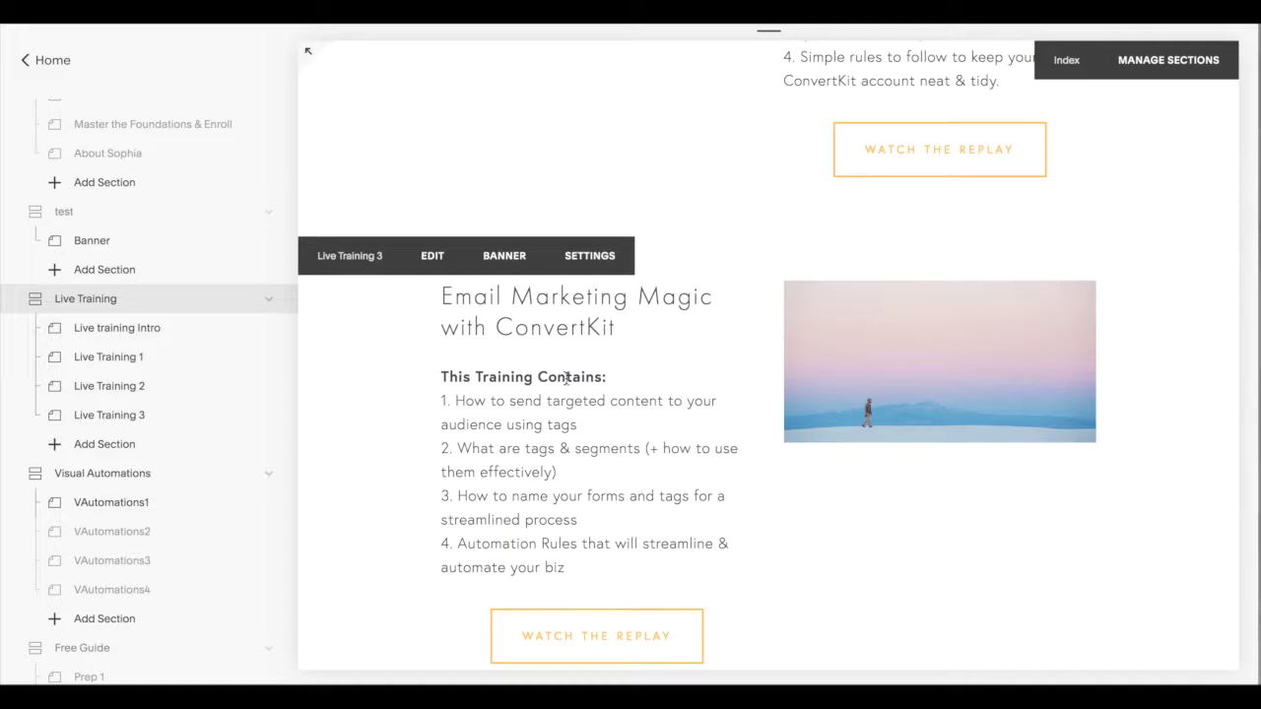
scroll(566, 377, "up", 12)
scroll(567, 382, "up", 3)
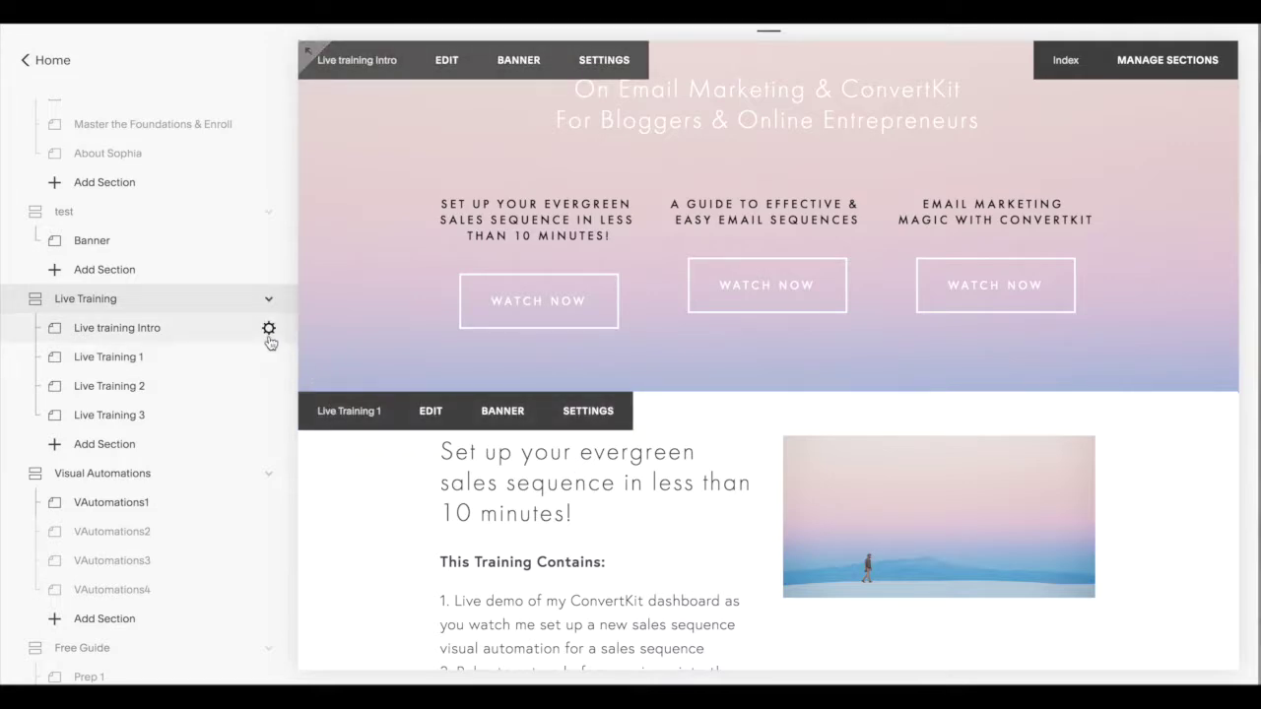
Copy the URL slug live-training-1, without its slash, from the page settings of the Live Training 1 section.
left_click(268, 361)
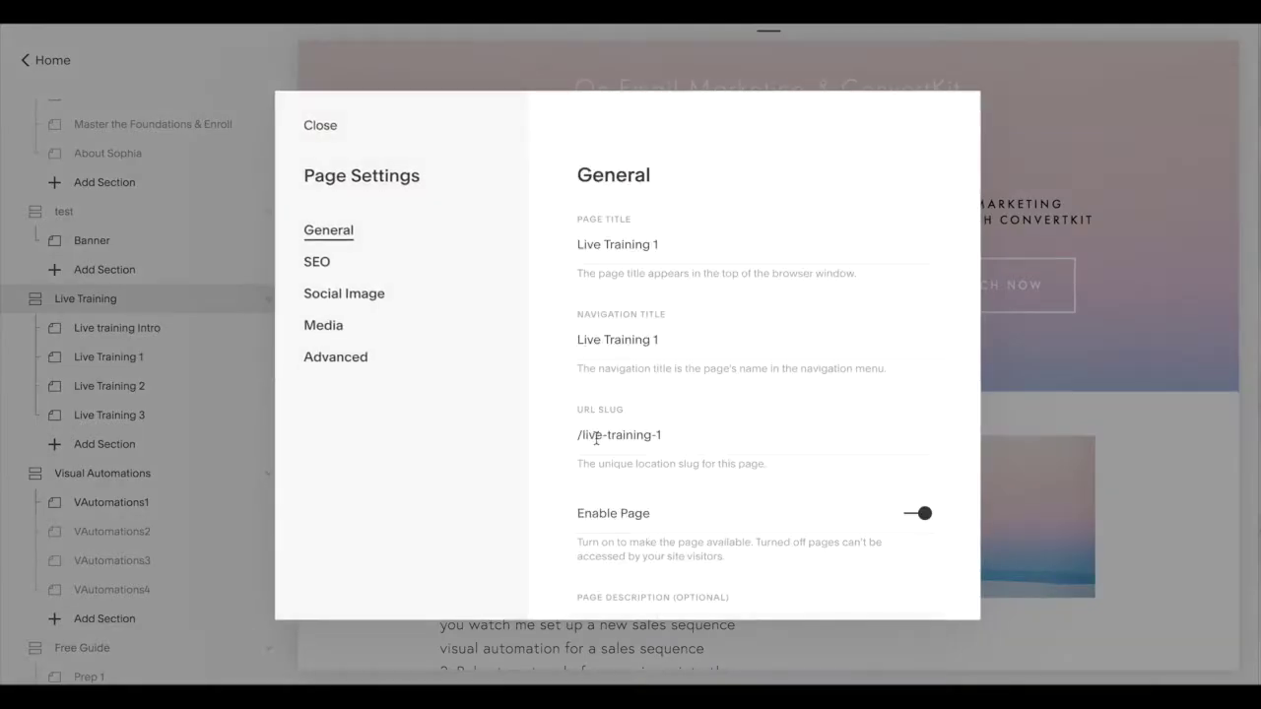
left_click(585, 436)
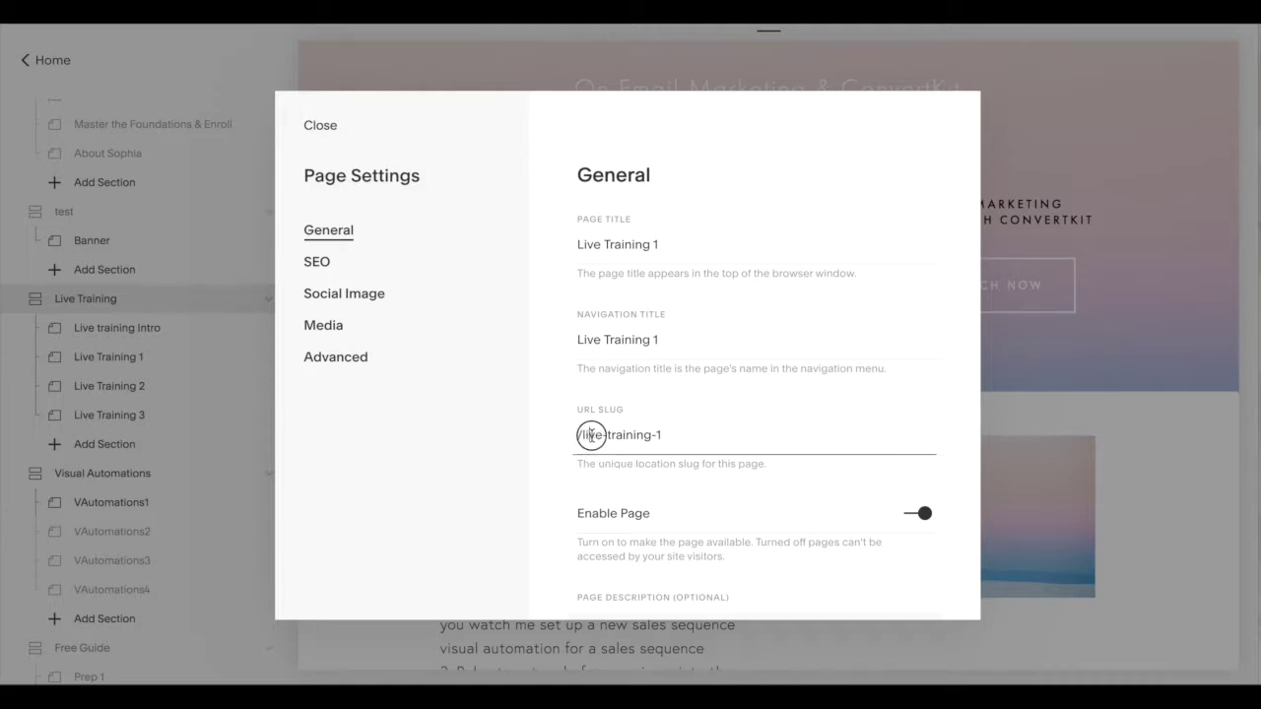
left_click_drag(675, 434, 582, 437)
key("ctrl+c")
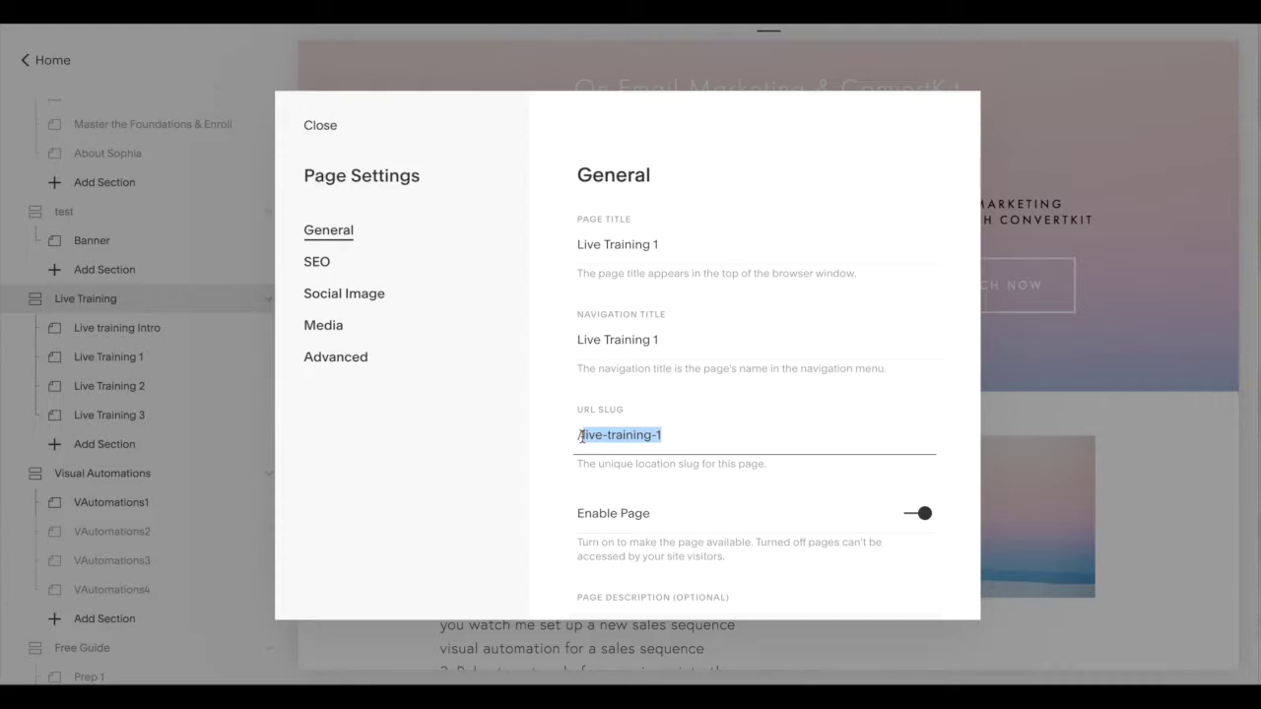
left_click(325, 126)
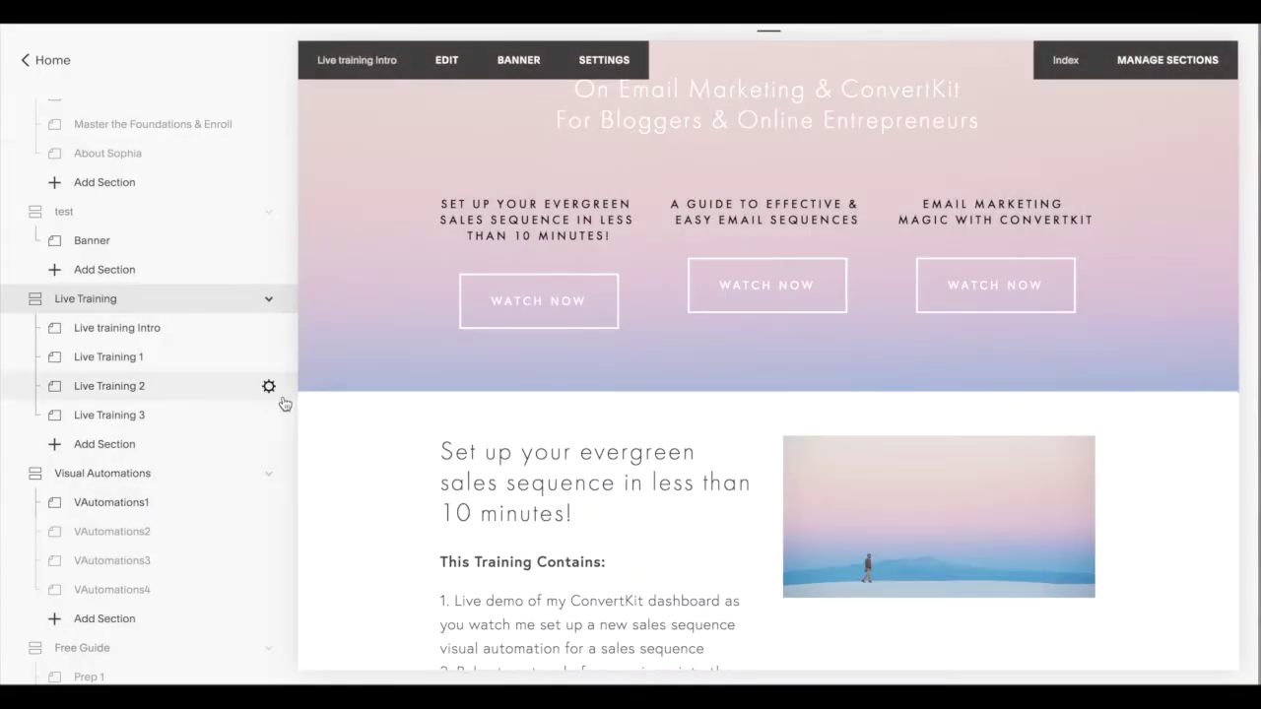
Check the URL slugs in the page settings of the Live Training 2 and Live Training 3 sections.
left_click(269, 387)
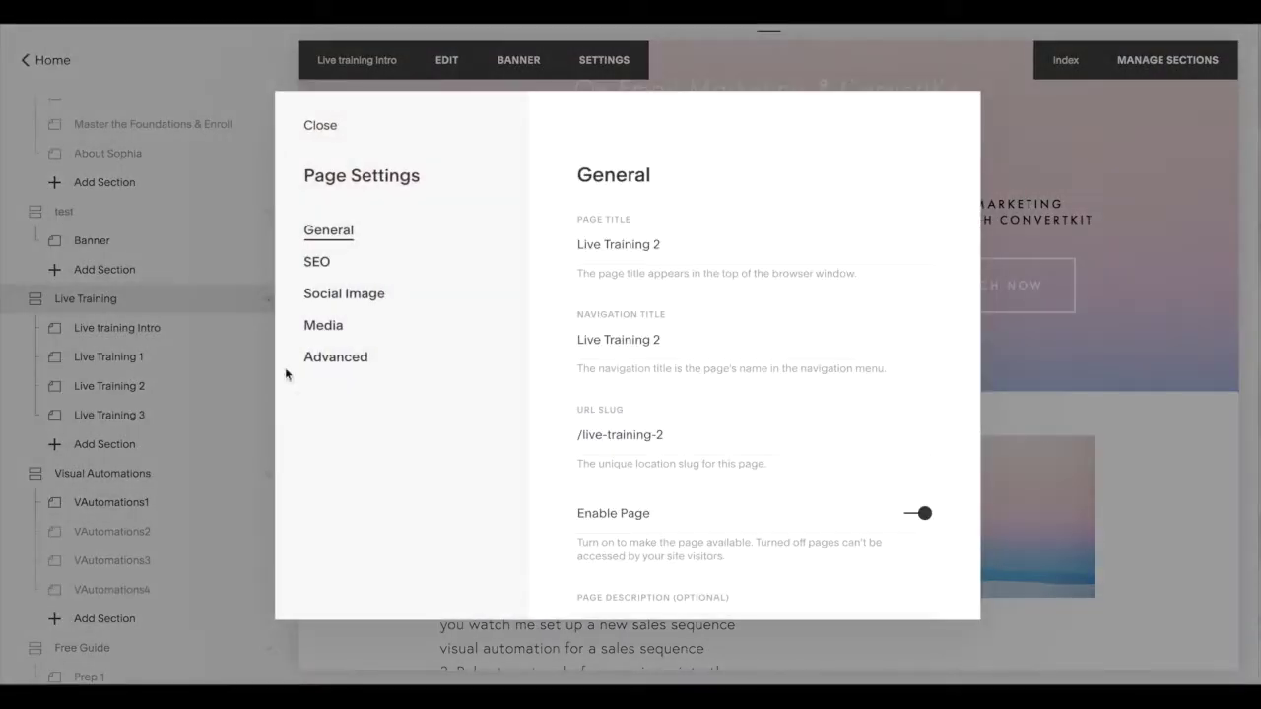
left_click(320, 125)
left_click(268, 415)
left_click(334, 125)
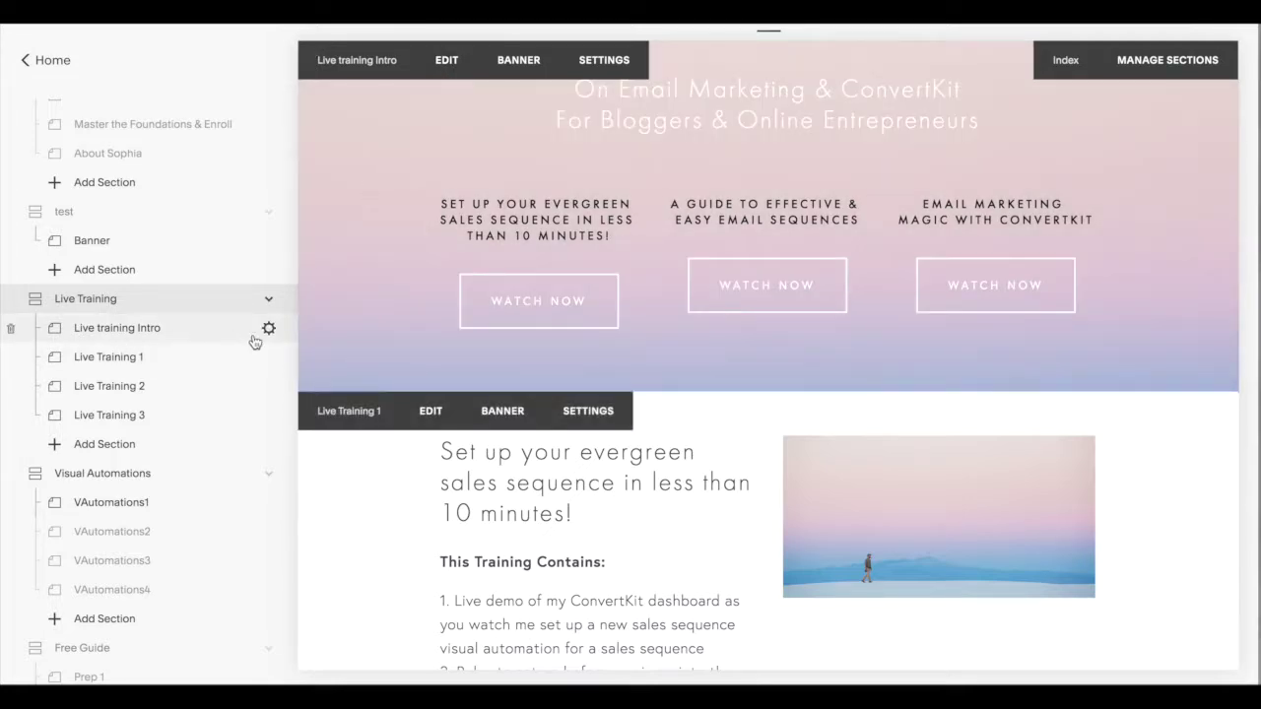
In the Live training Intro section, set the clickthrough URL of the evergreen sales sequence's Watch Now button to #live-training-1.
left_click(449, 67)
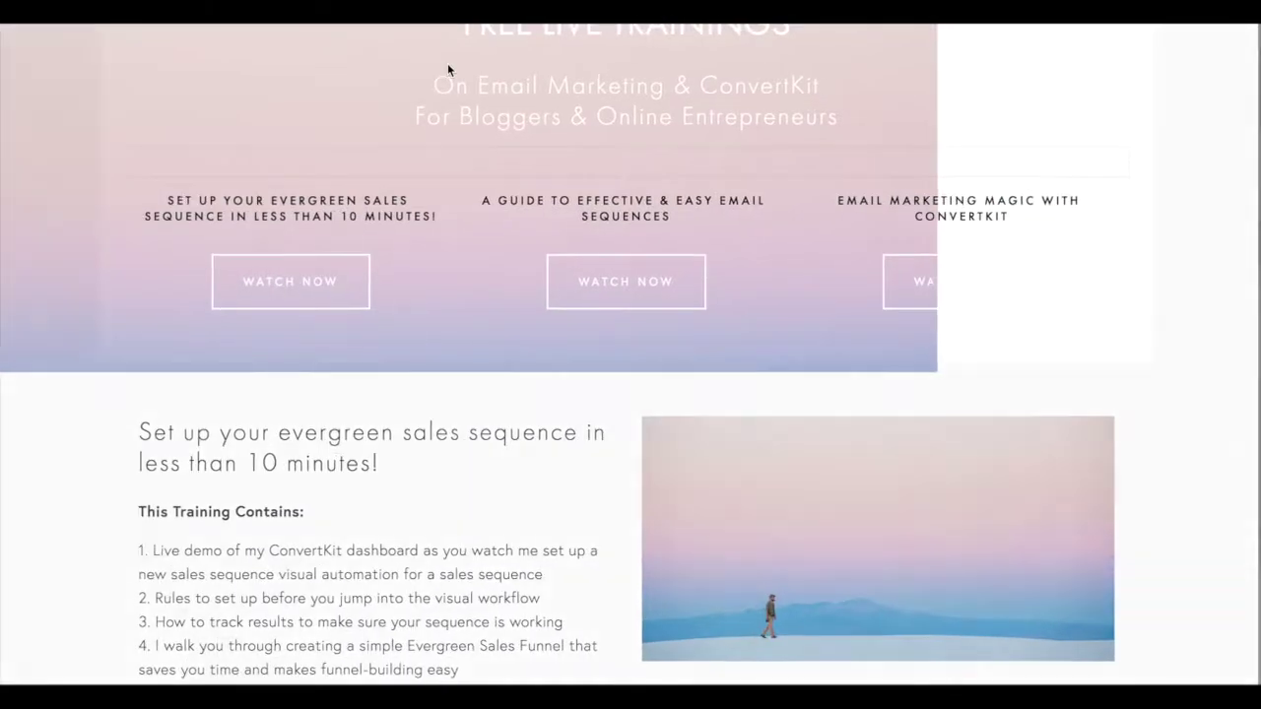
mouse_move(318, 288)
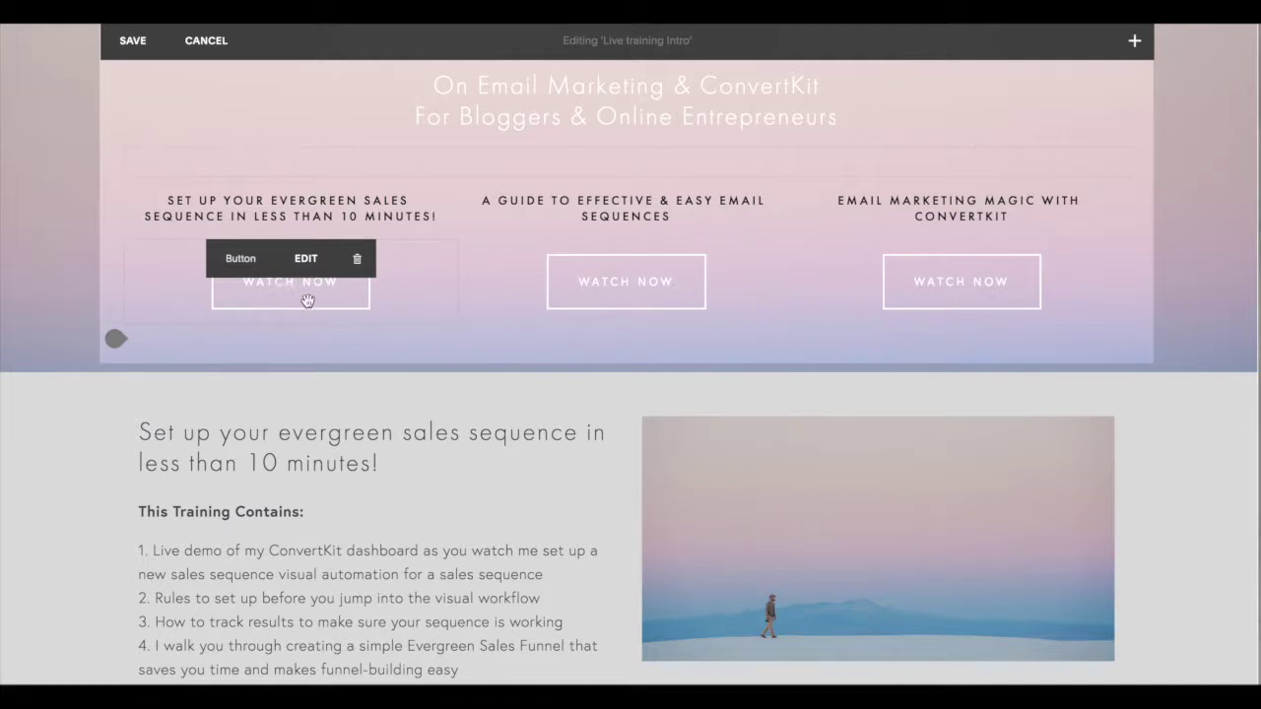
left_click(306, 259)
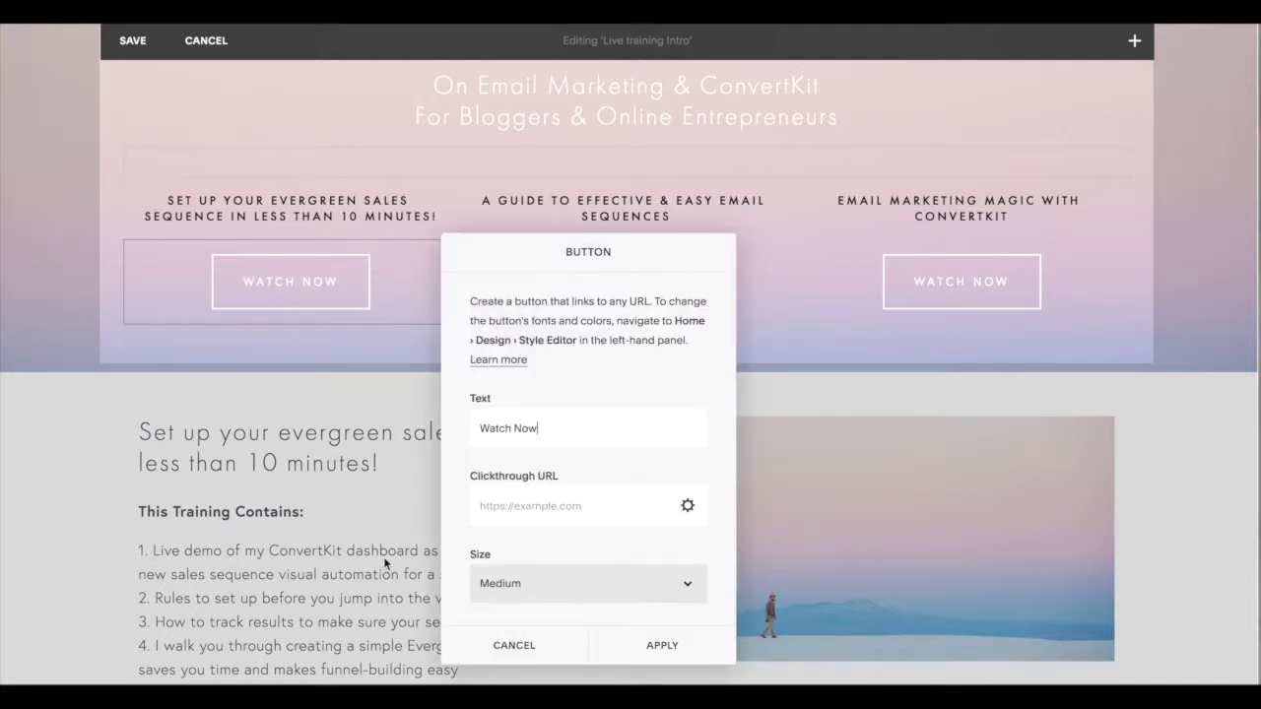
left_click(511, 501)
key("ctrl+v")
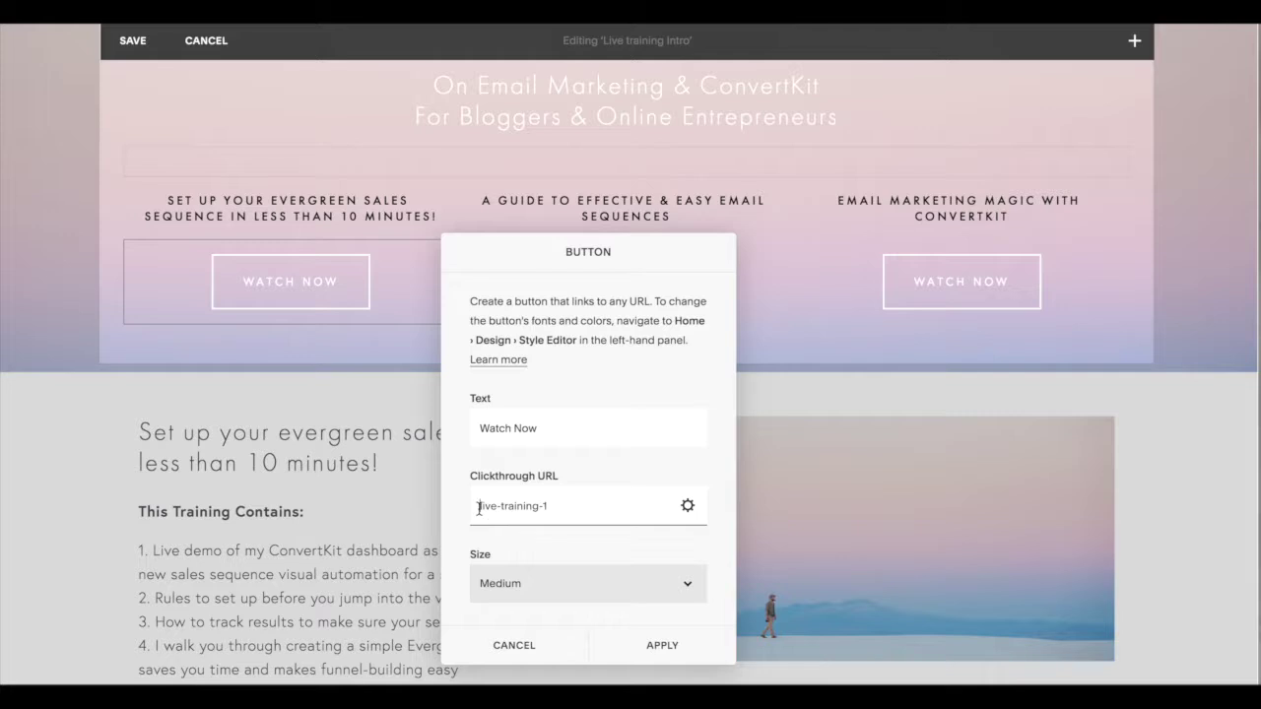
left_click(478, 507)
type("#")
scroll(621, 532, "down", 2)
left_click(650, 648)
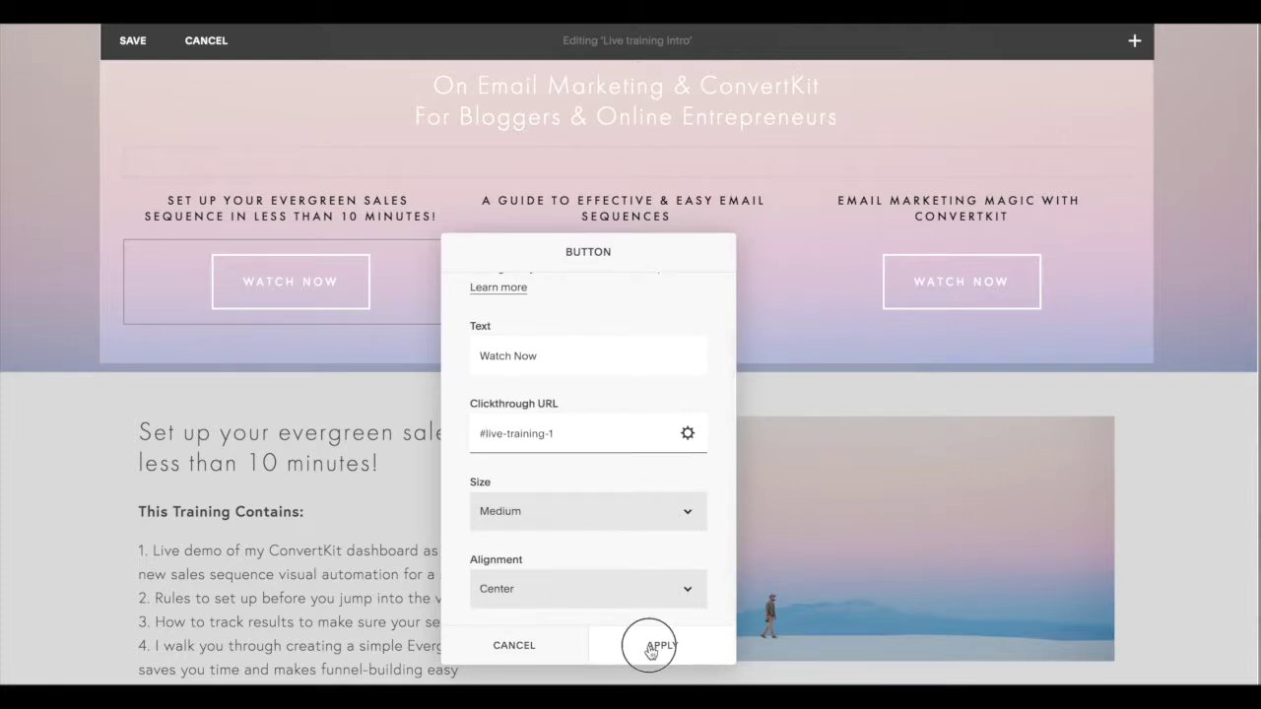
Set the clickthrough URL of the Watch Now button under "A guide to effective & easy email sequences" to #live-training-2.
mouse_move(620, 302)
left_click(638, 264)
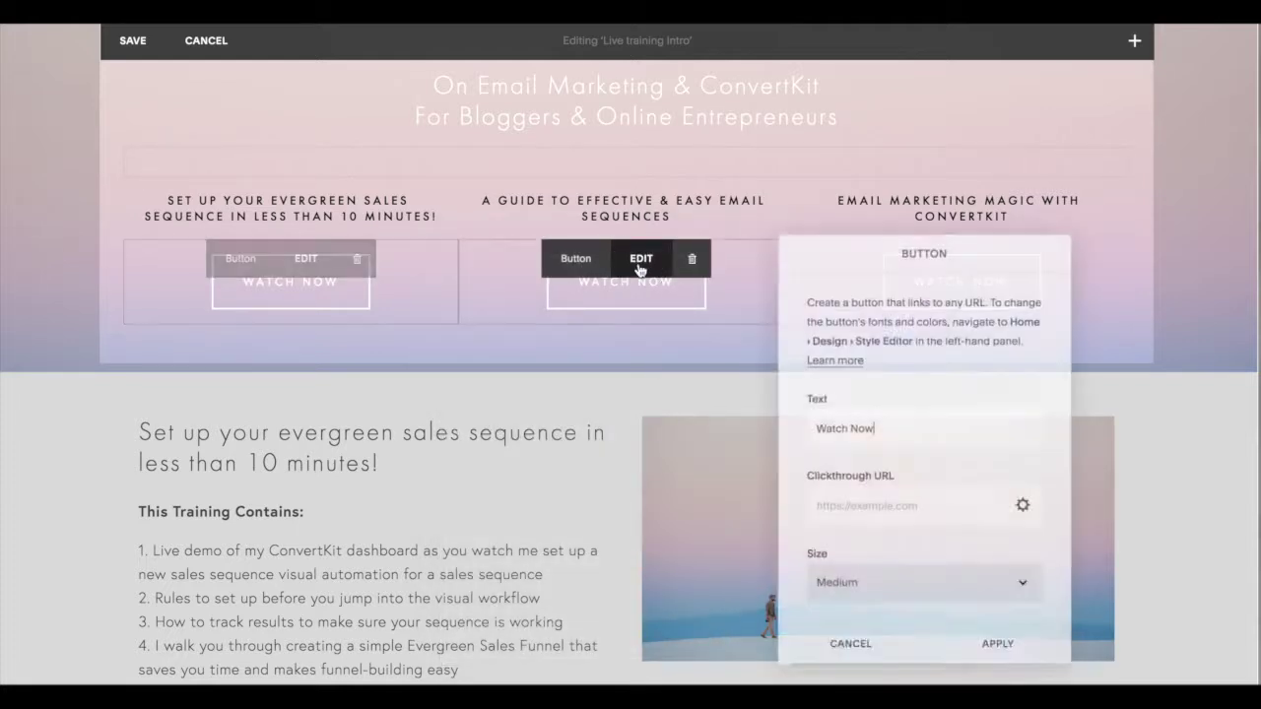
left_click(842, 506)
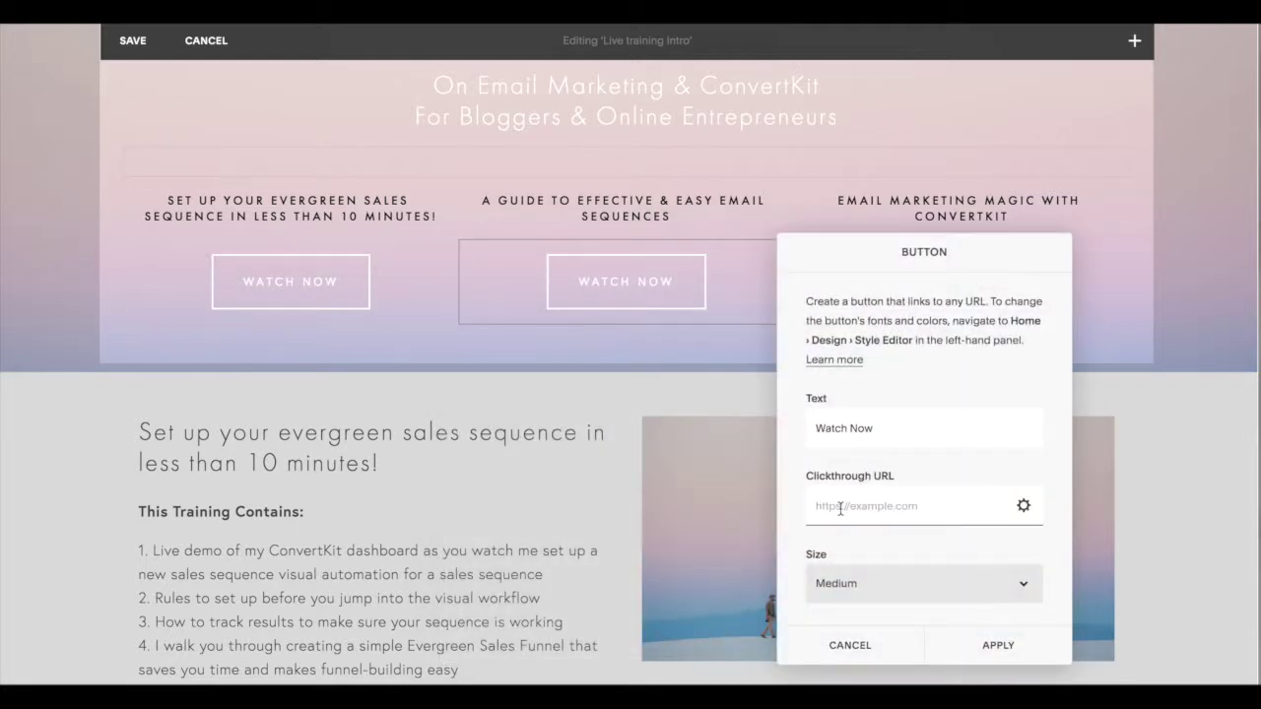
type("#live-training-1")
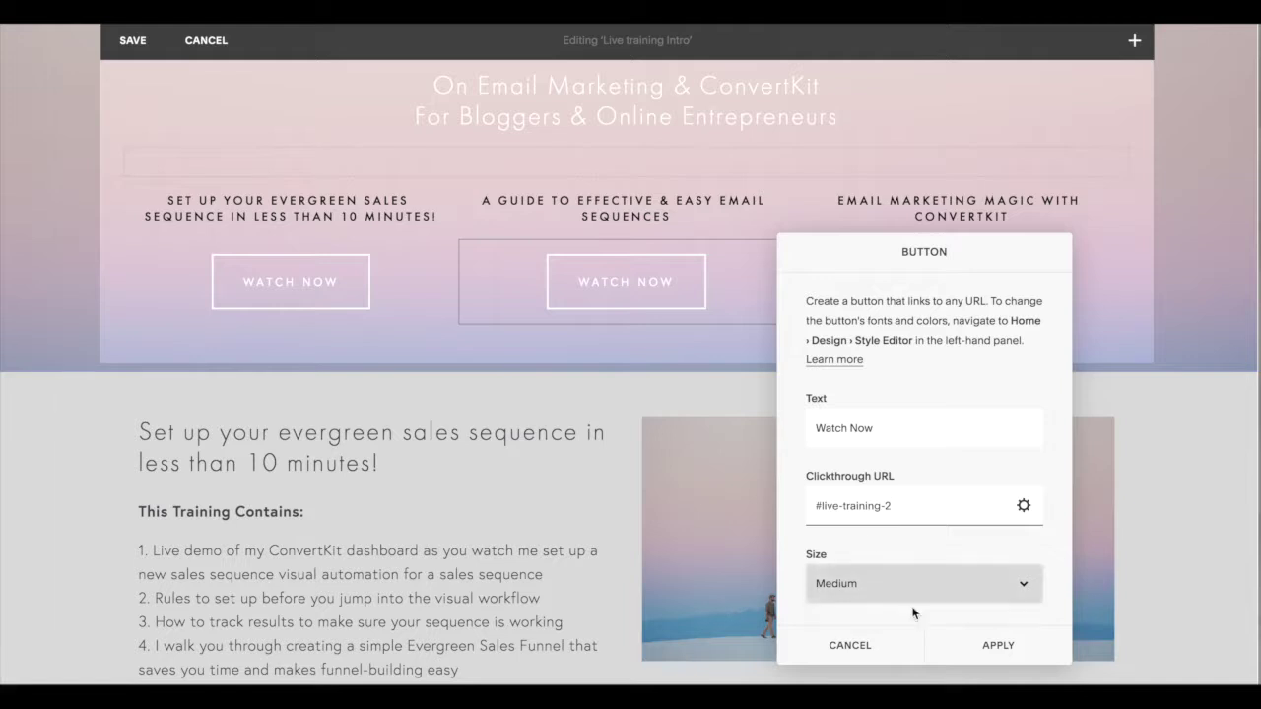
left_click(957, 645)
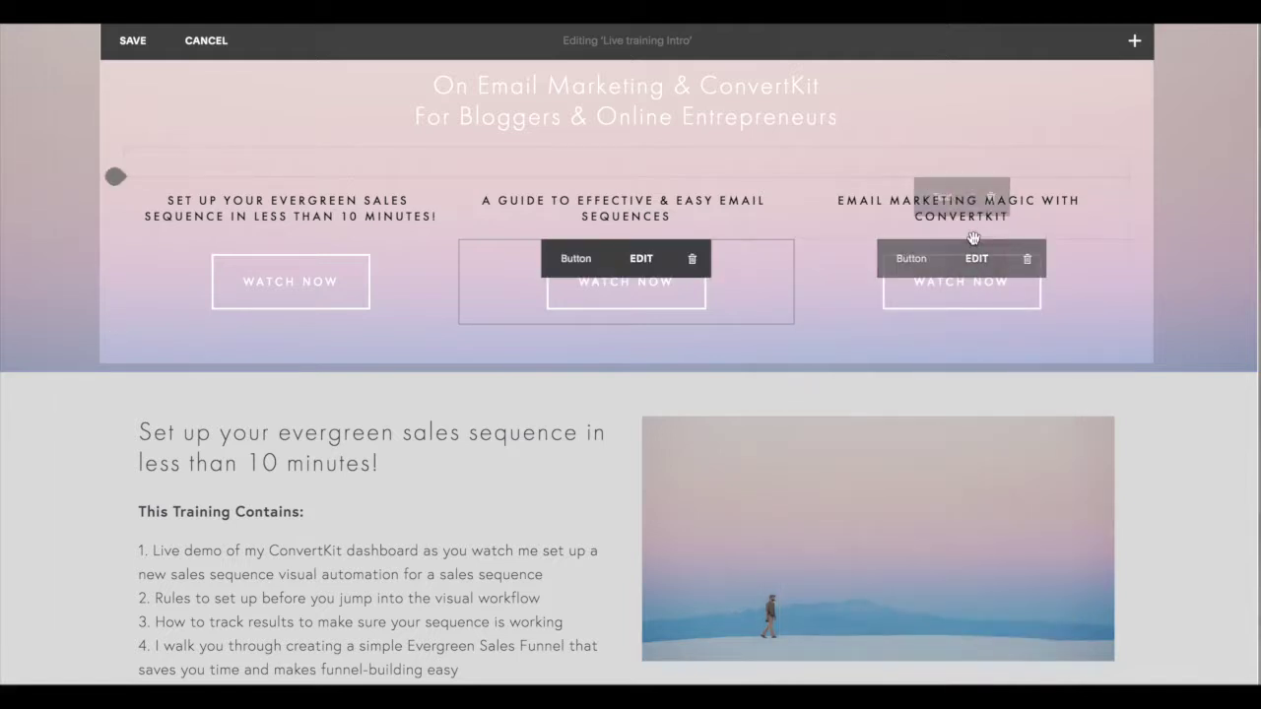
Link the "Email Marketing Magic with ConvertKit" Watch Now button to the third training section's anchor, and save the intro section for full-page preview.
left_click(976, 258)
left_click(1036, 509)
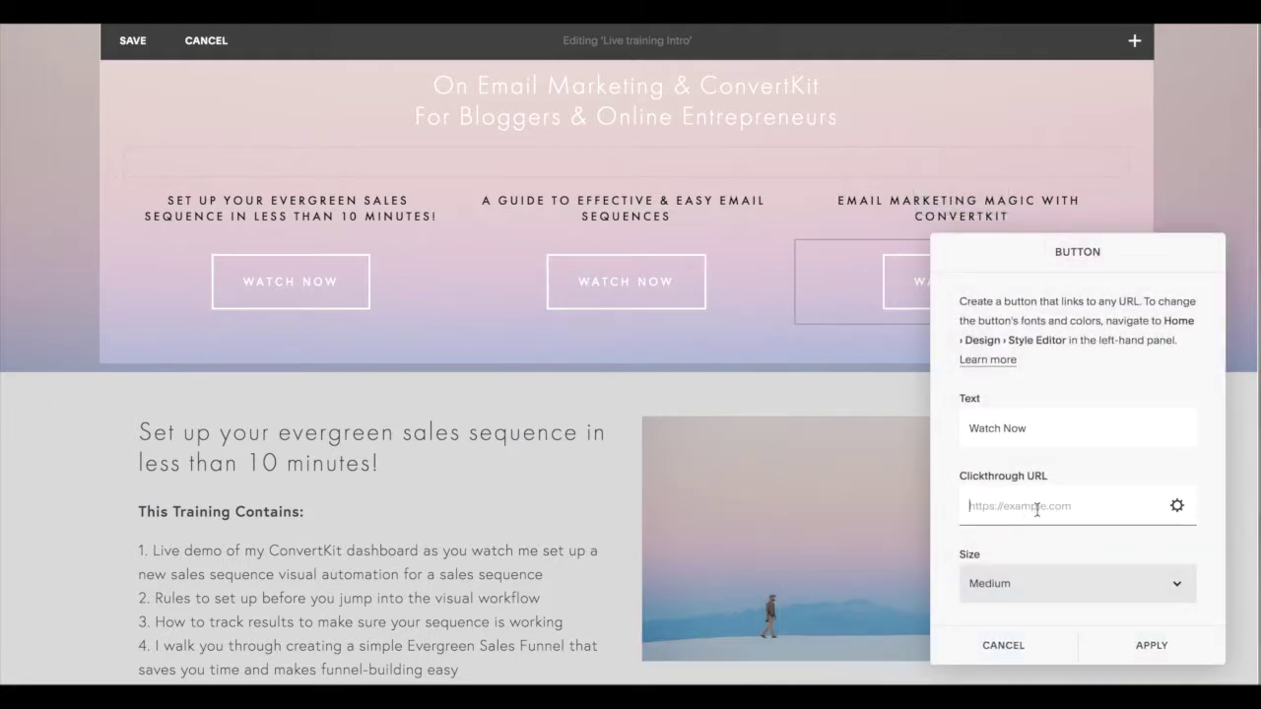
type("#")
type("live-training-1")
left_click(1119, 645)
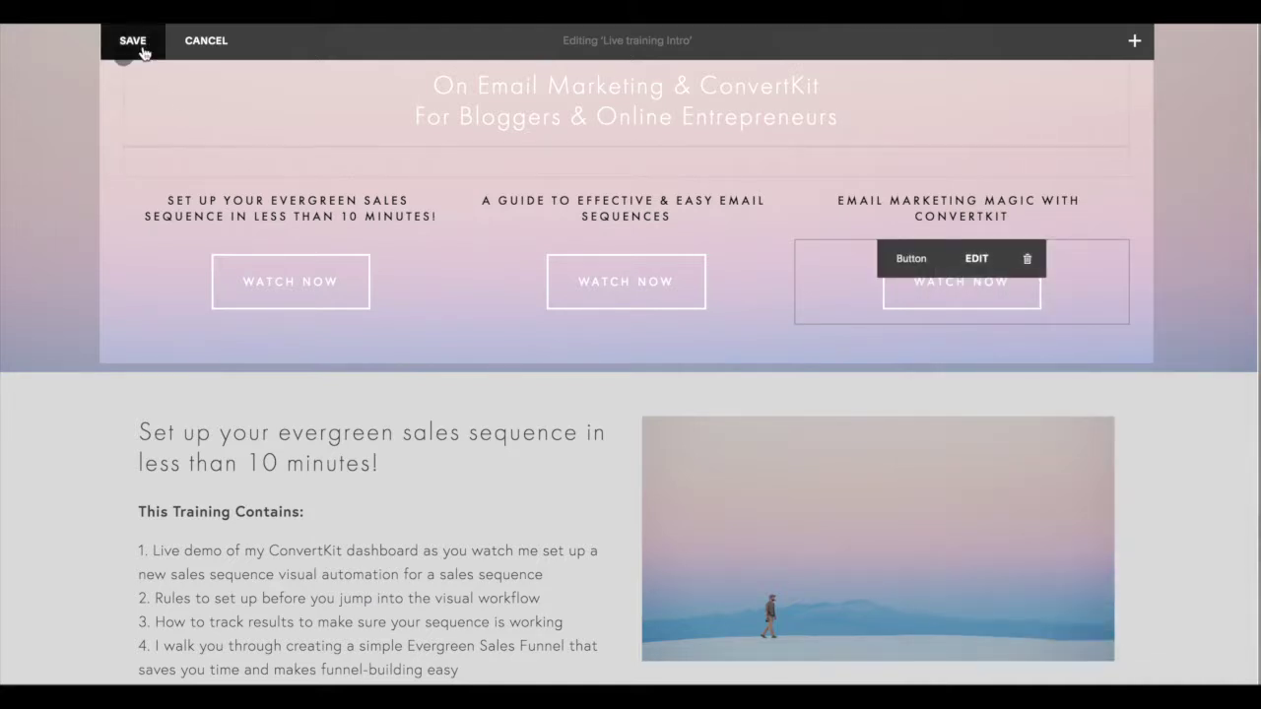
left_click(134, 43)
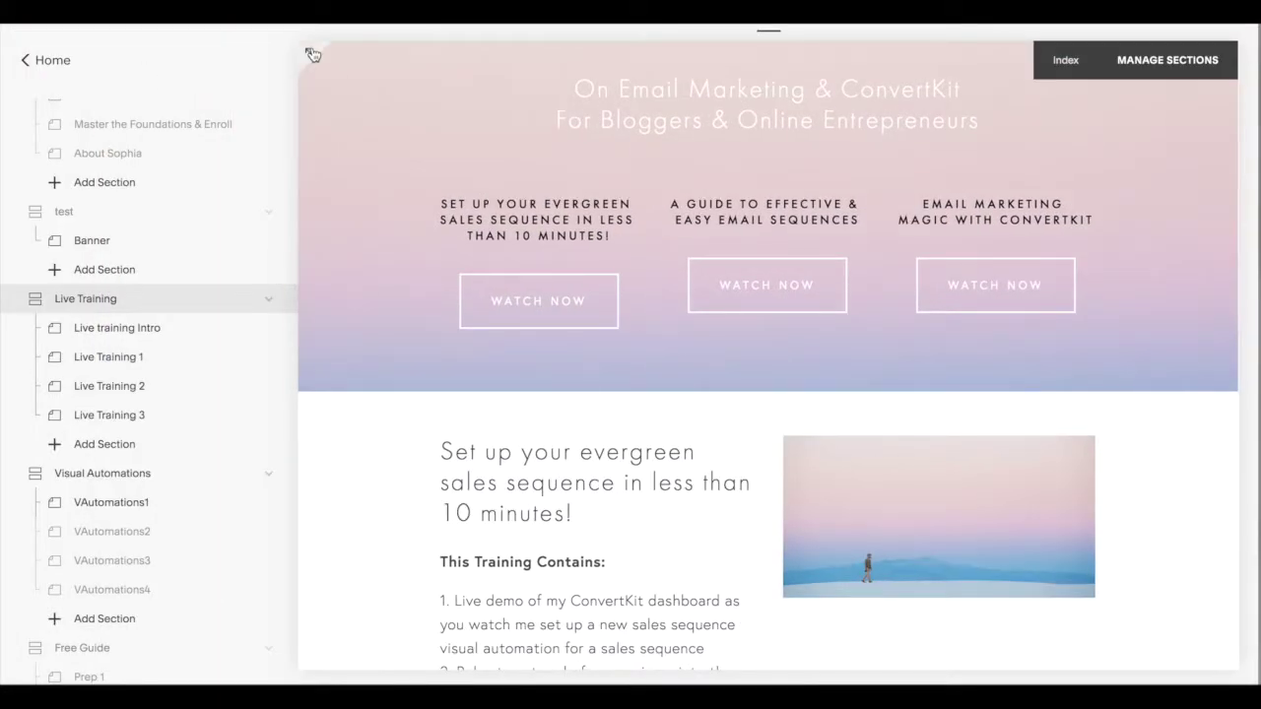
left_click(313, 52)
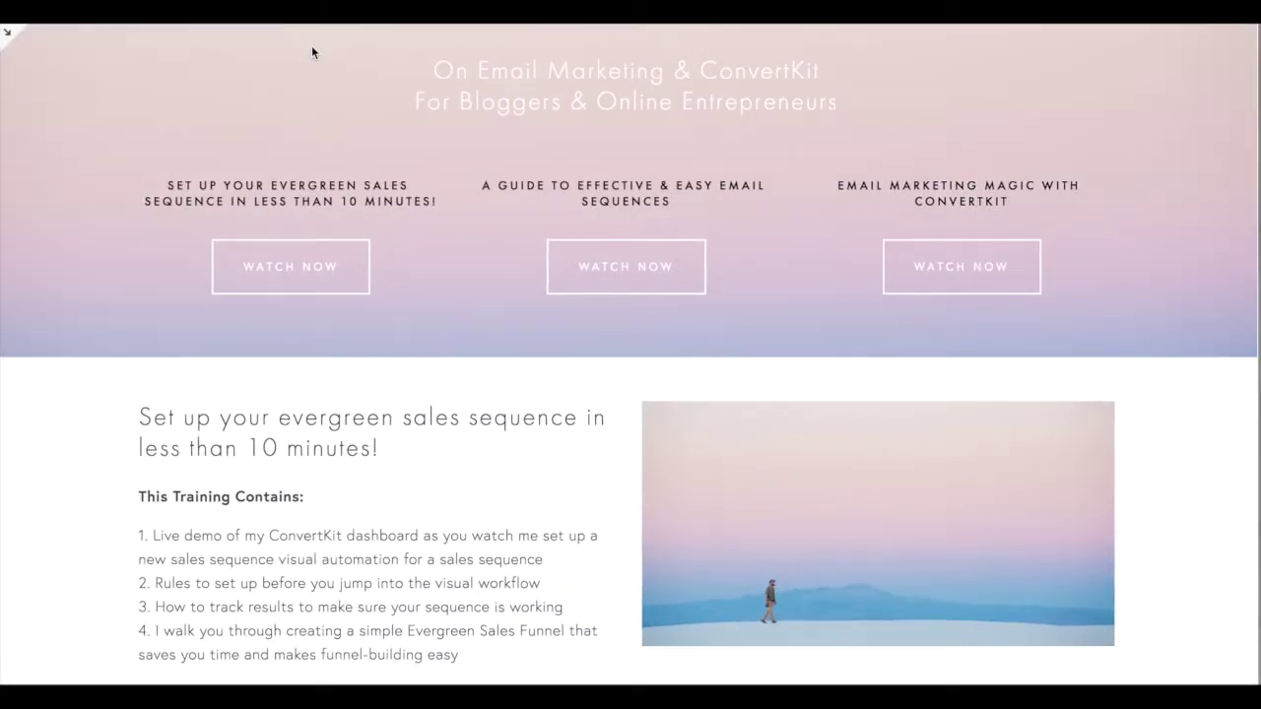
Test each of the three Watch Now buttons in the intro, returning to the top of the page after each jump.
scroll(286, 222, "up", 2)
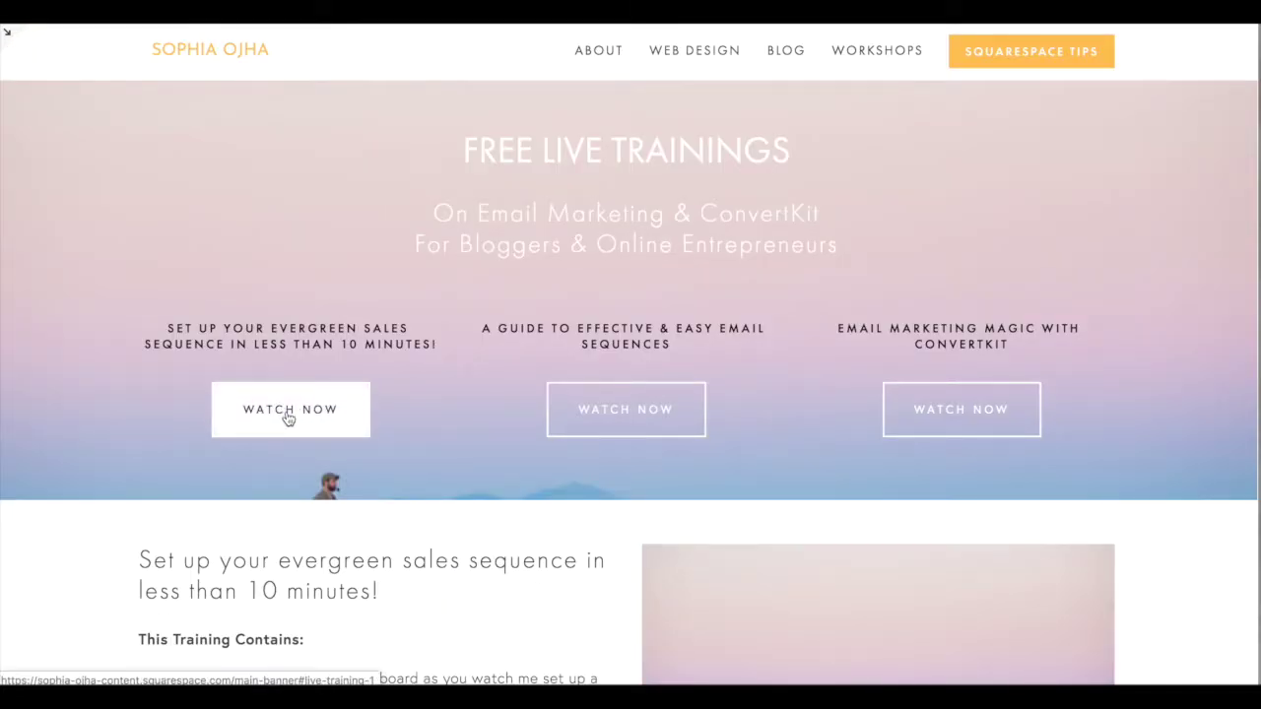
left_click(312, 431)
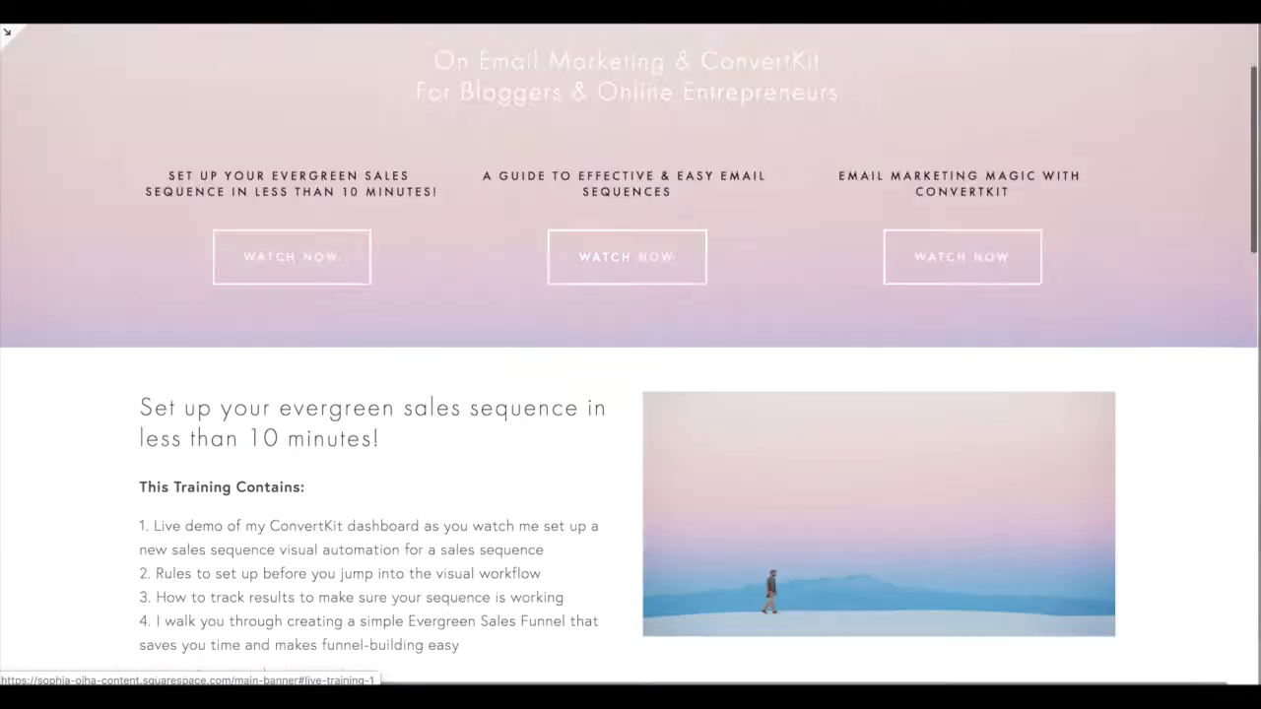
scroll(670, 411, "up", 5)
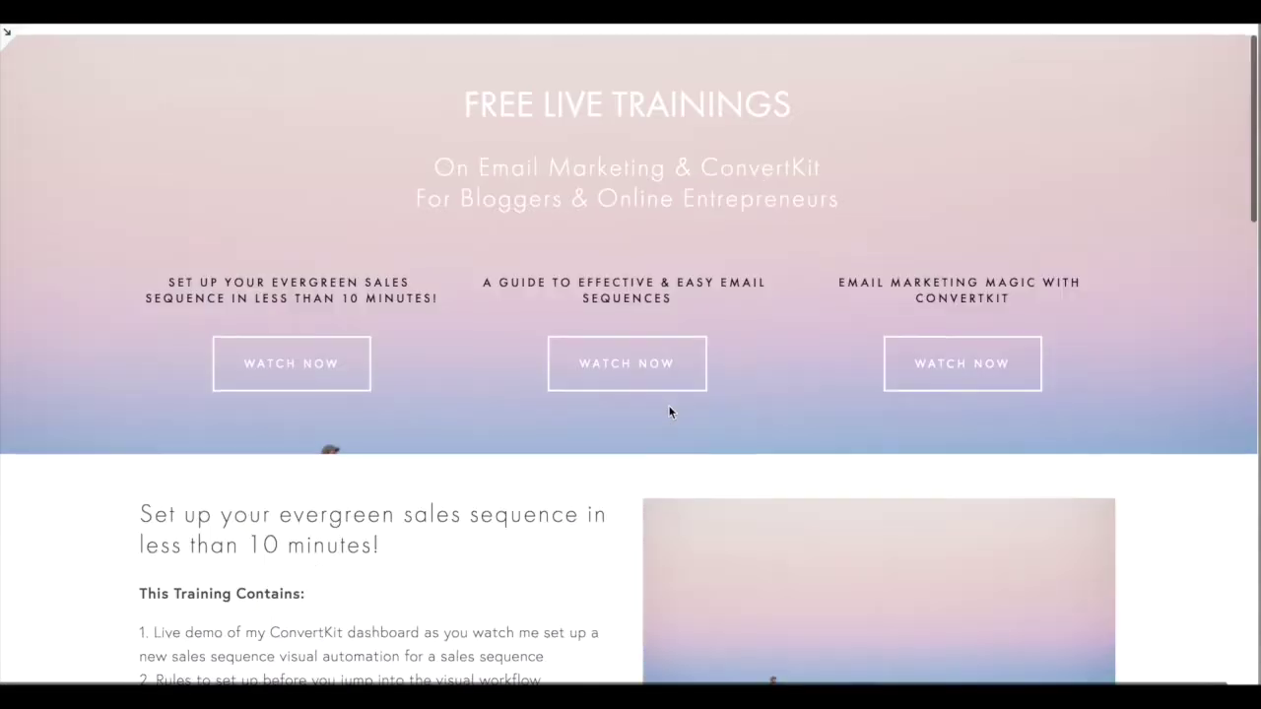
left_click(628, 365)
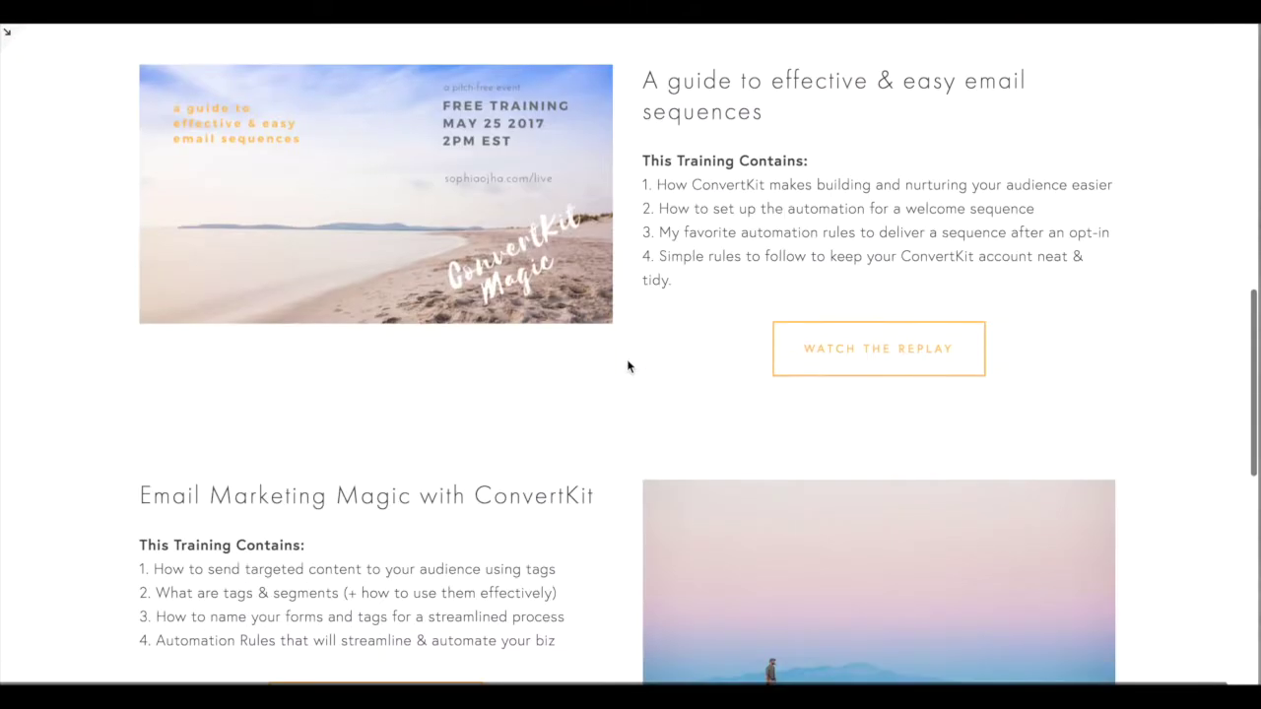
scroll(711, 295, "up", 8)
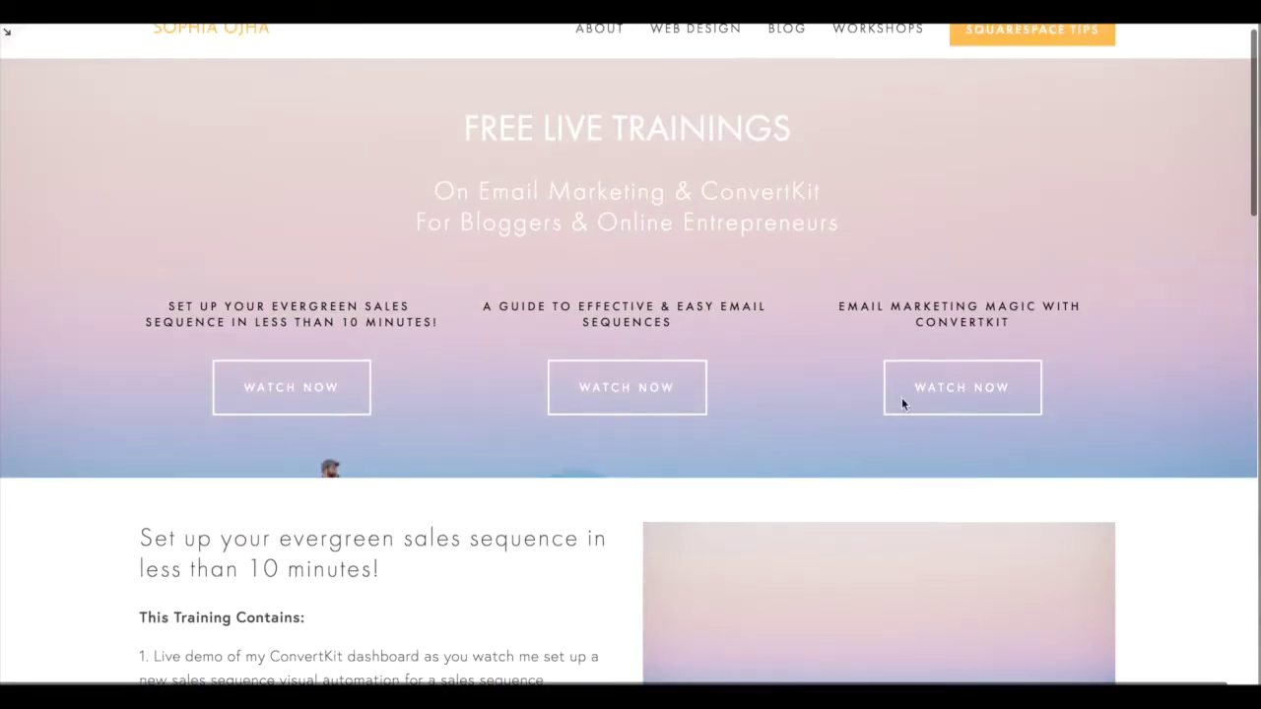
left_click(991, 391)
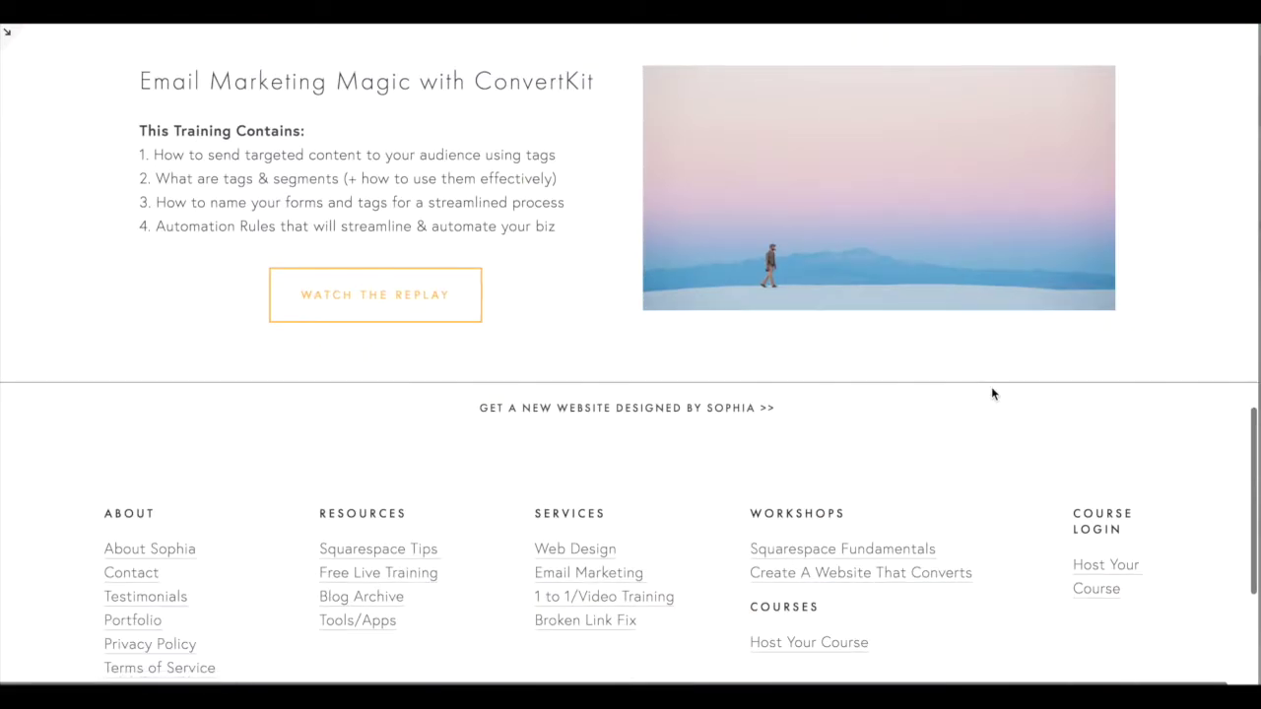
scroll(625, 337, "up", 7)
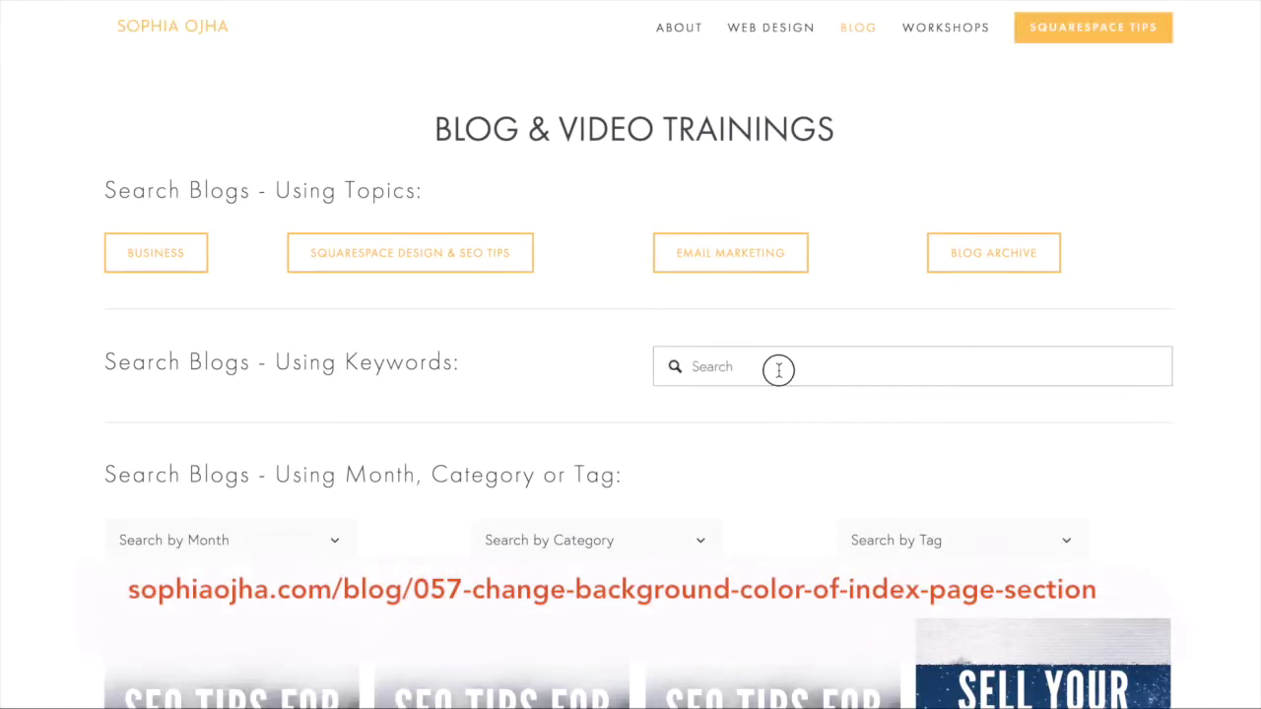
Search the blog by keyword for "background color" and open post 057, "How to Change the Background Color of an Index Section".
left_click(778, 368)
type("background color")
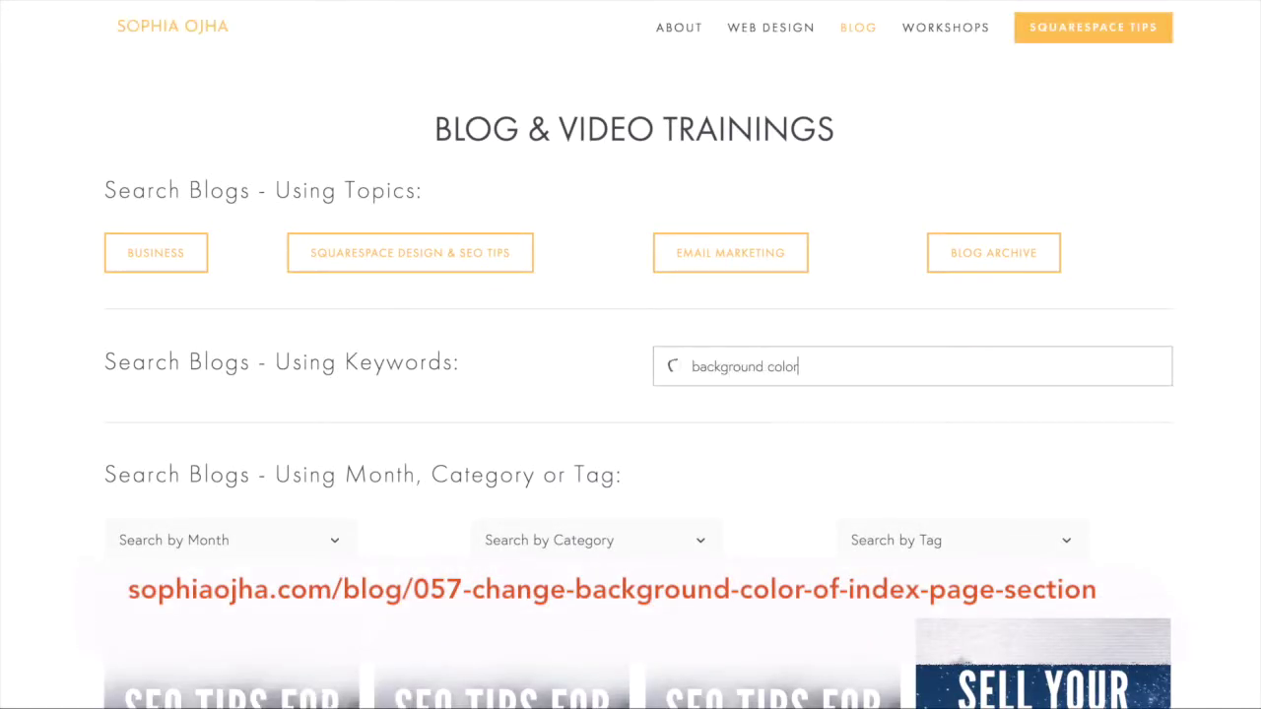
left_click(828, 453)
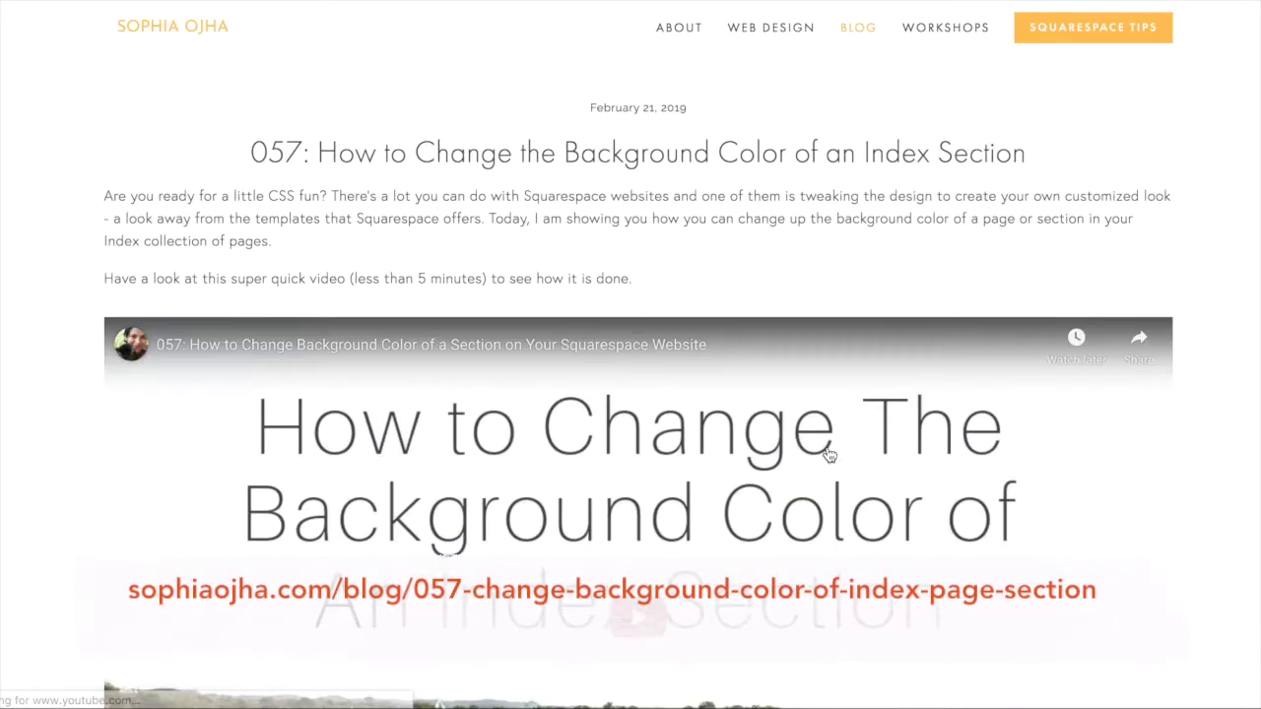
triple_click(457, 159)
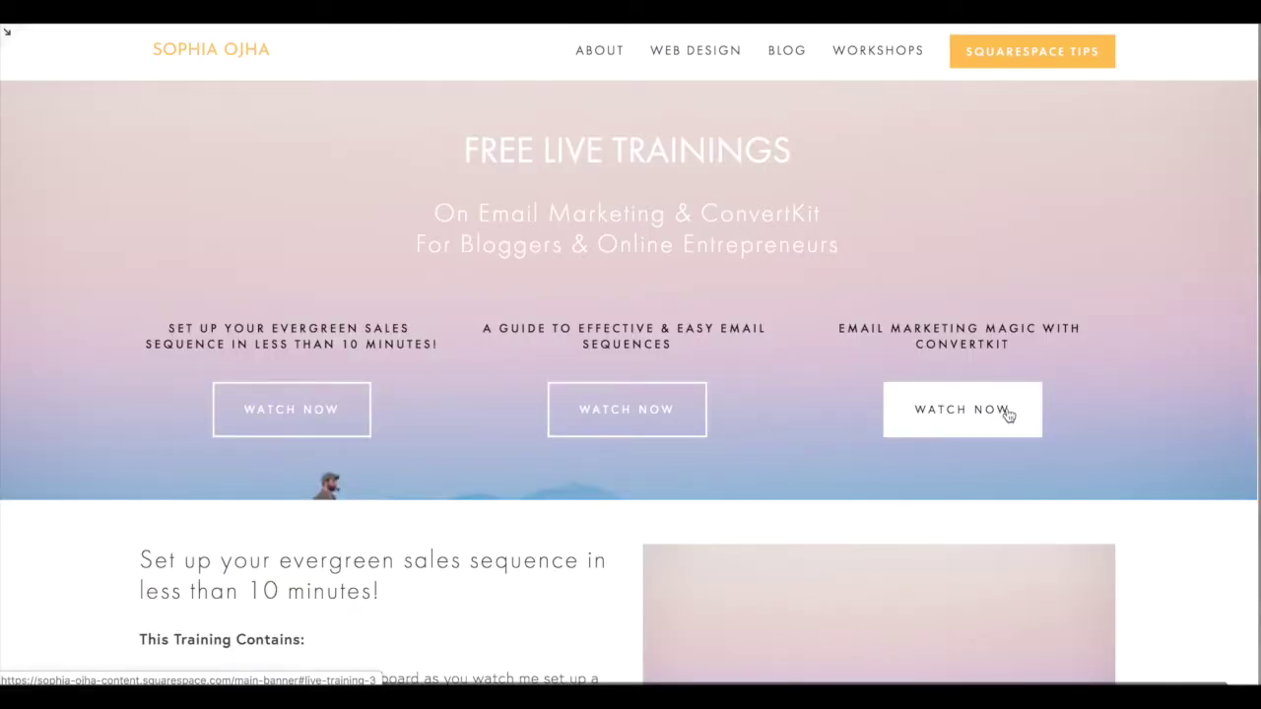
On the Free Live Trainings page, retest the Watch Now links for the evergreen sales sequence and the email sequences guide.
left_click(336, 419)
scroll(335, 417, "up", 4)
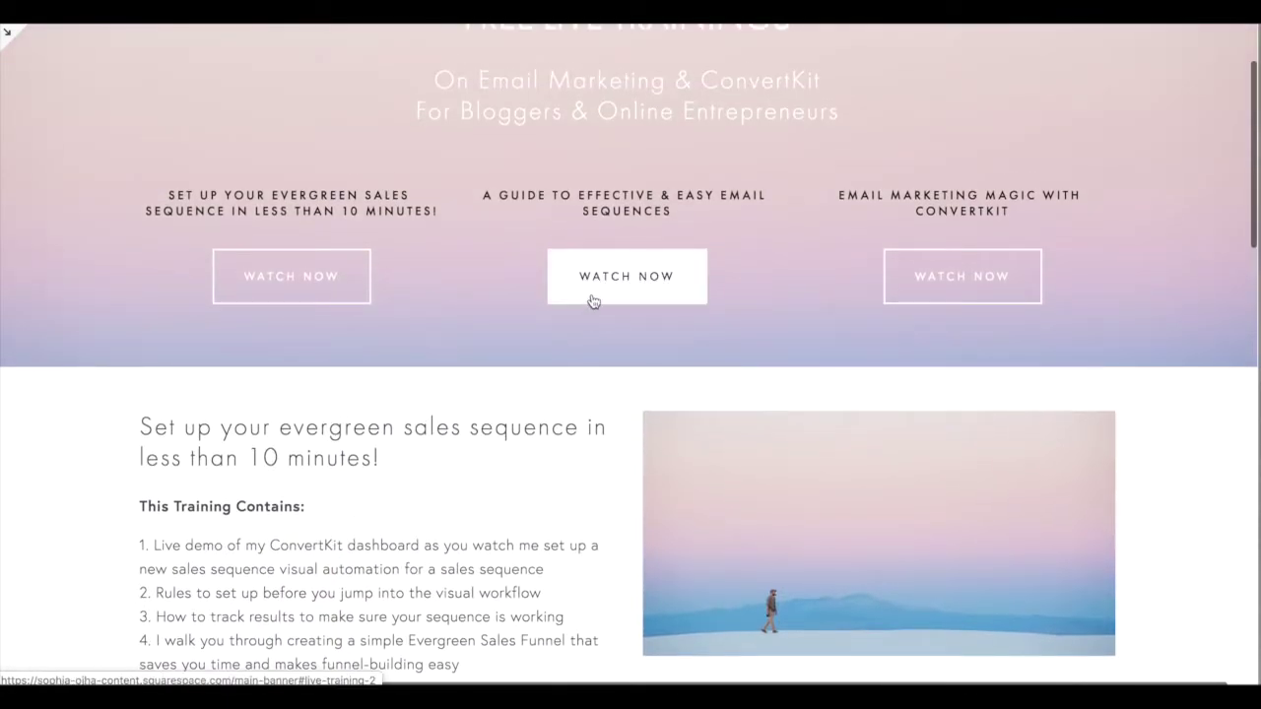
left_click(592, 301)
scroll(591, 293, "up", 5)
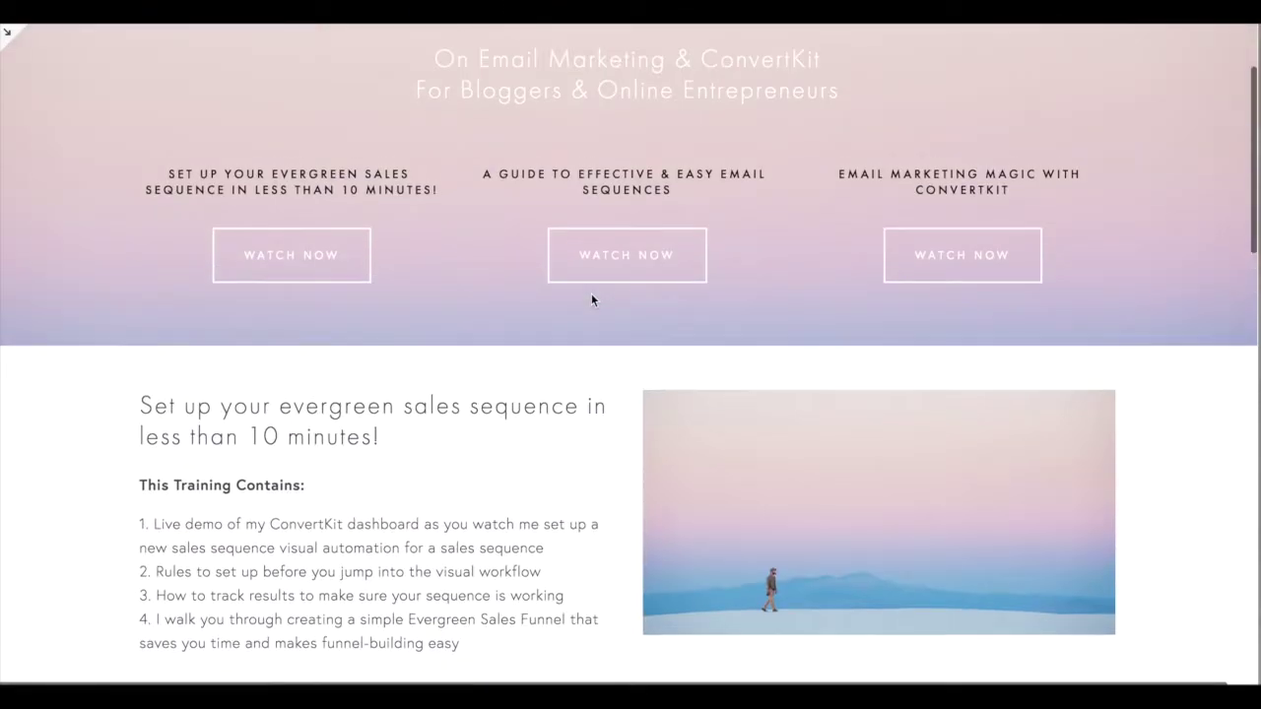
scroll(941, 279, "up", 2)
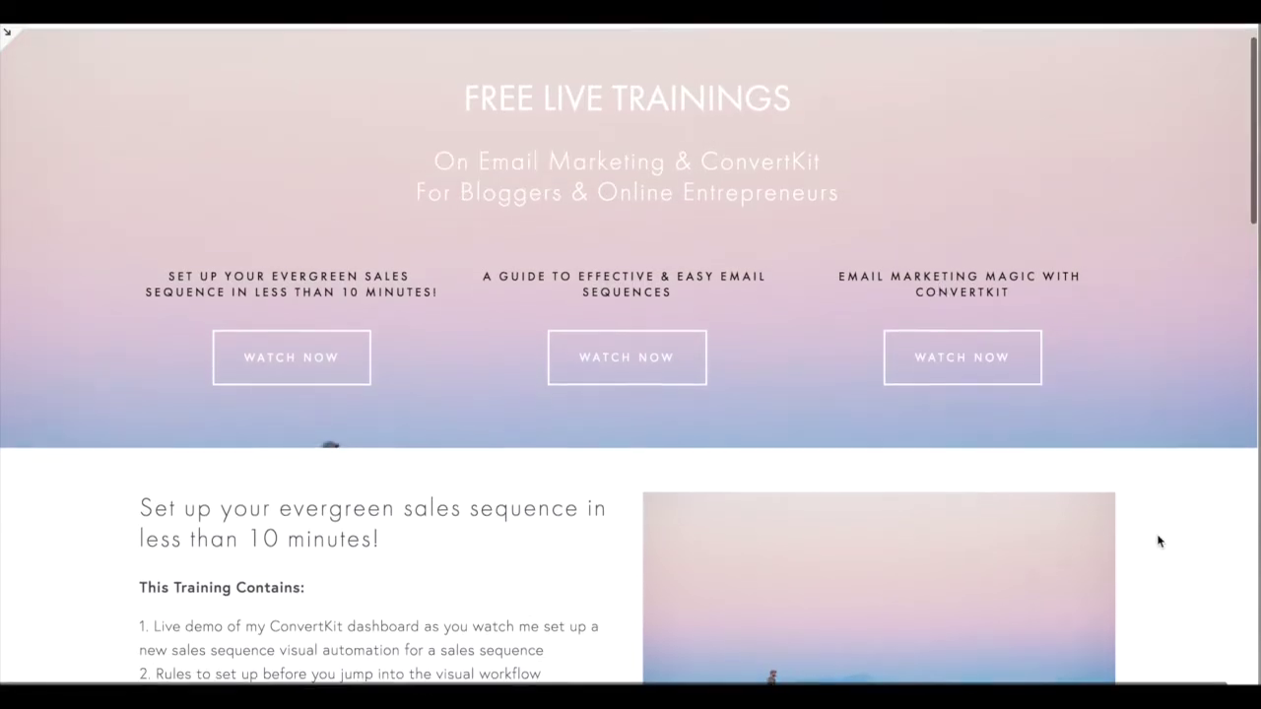
Review the index page from the intro banner through all three training sections, examining how the stacked sections are laid out.
scroll(1159, 541, "down", 2)
scroll(1158, 541, "down", 8)
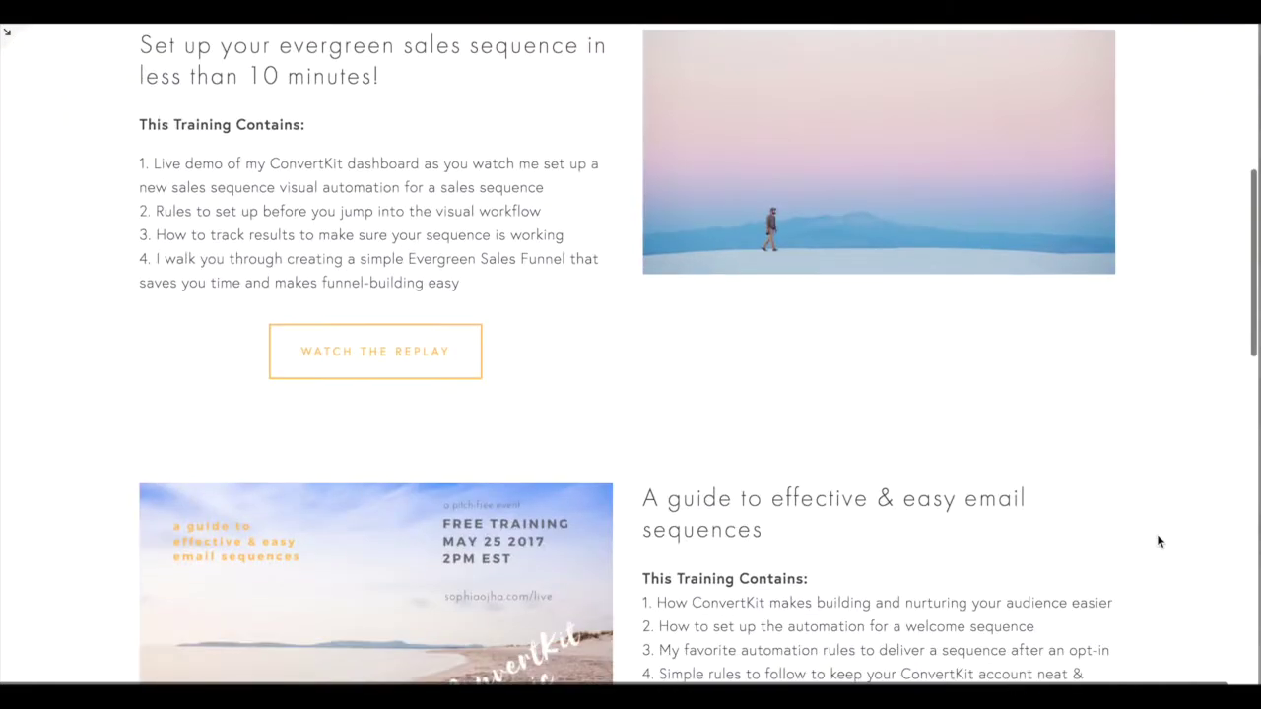
scroll(1159, 541, "down", 3)
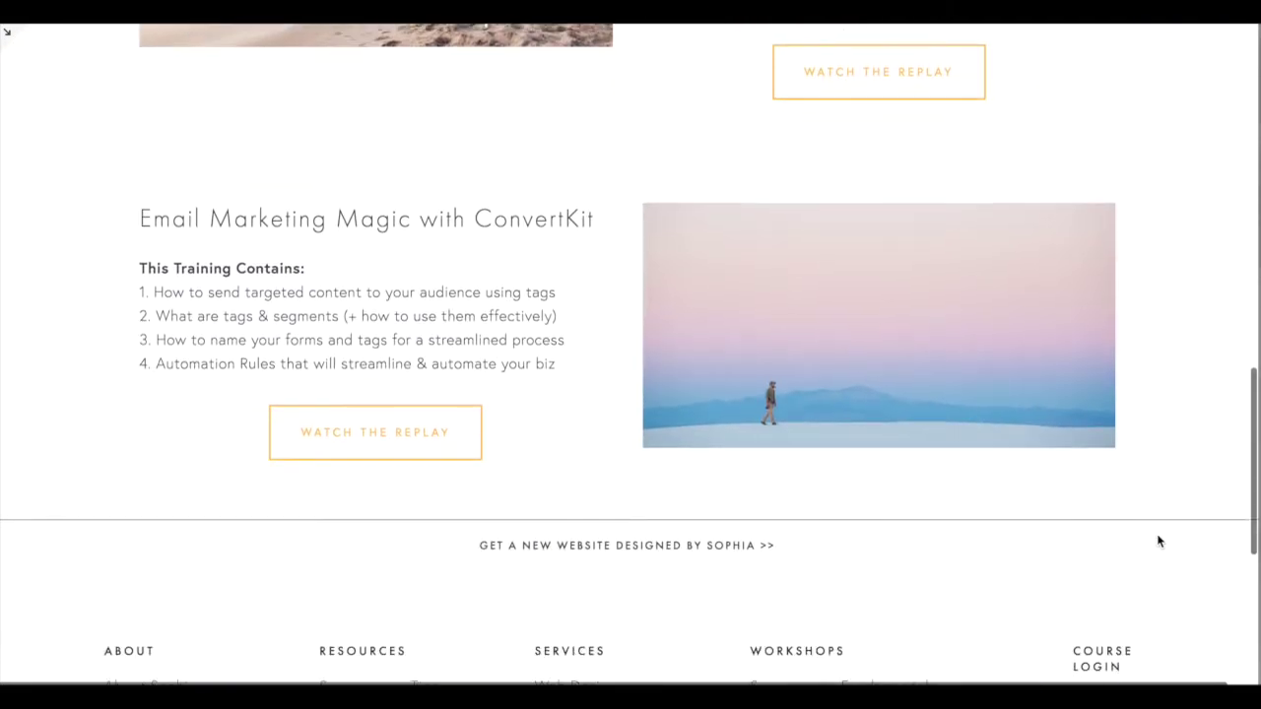
scroll(1158, 541, "up", 9)
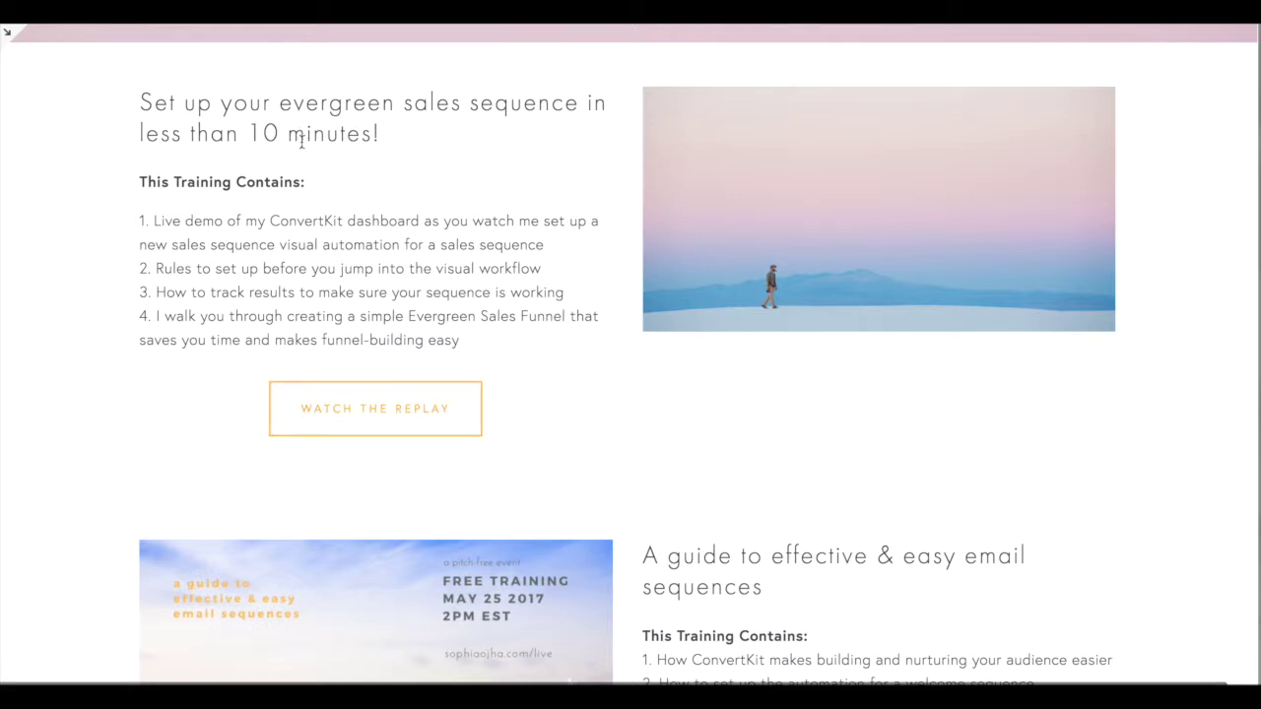
scroll(769, 541, "down", 6)
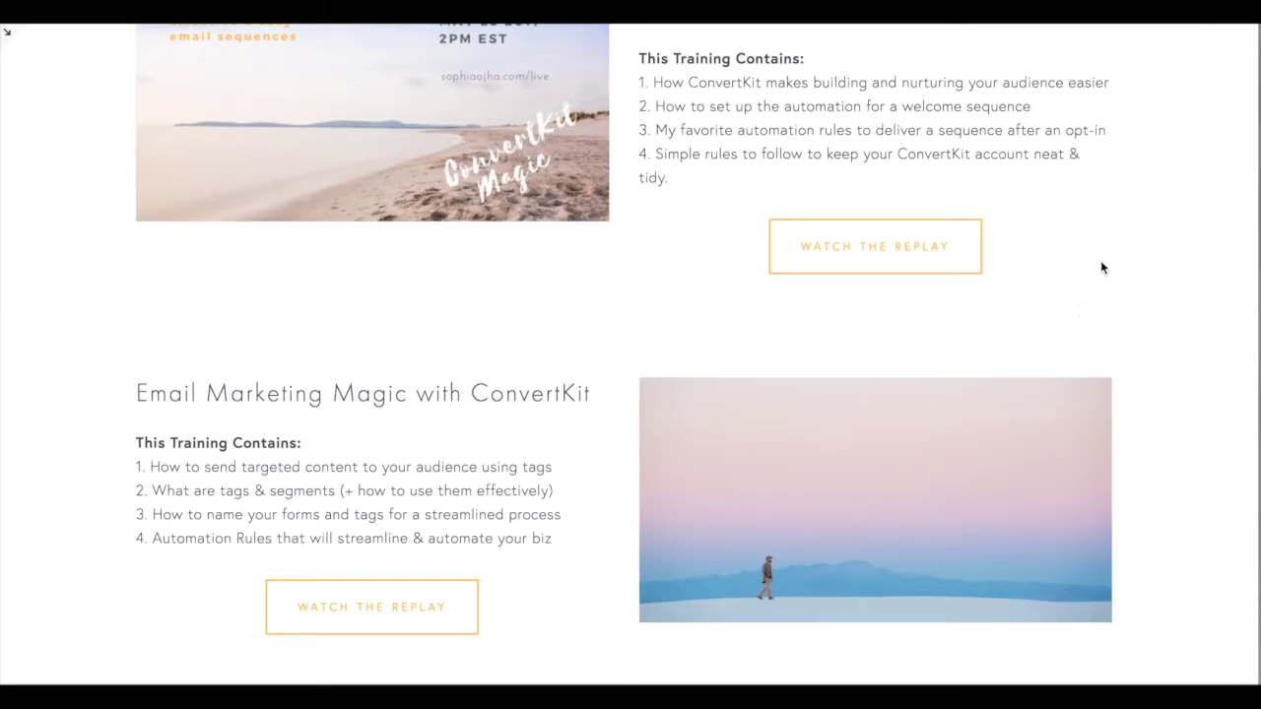
scroll(1100, 260, "up", 6)
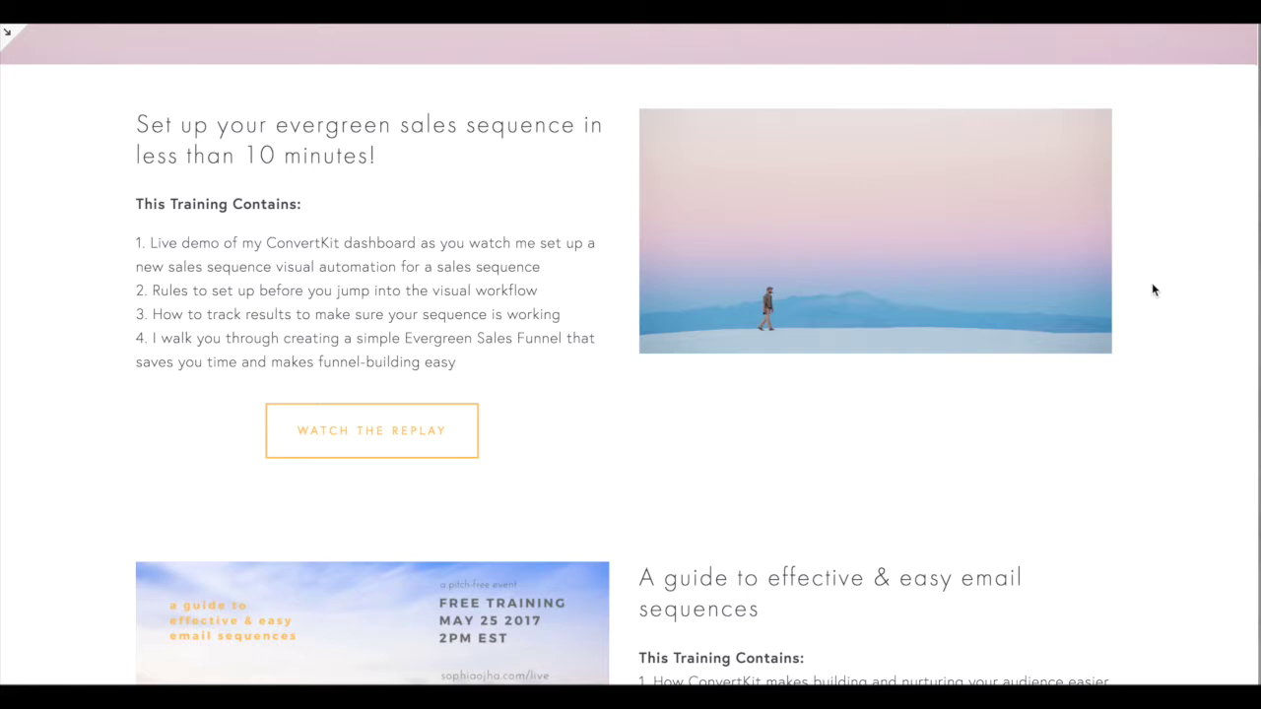
scroll(1155, 468, "down", 2)
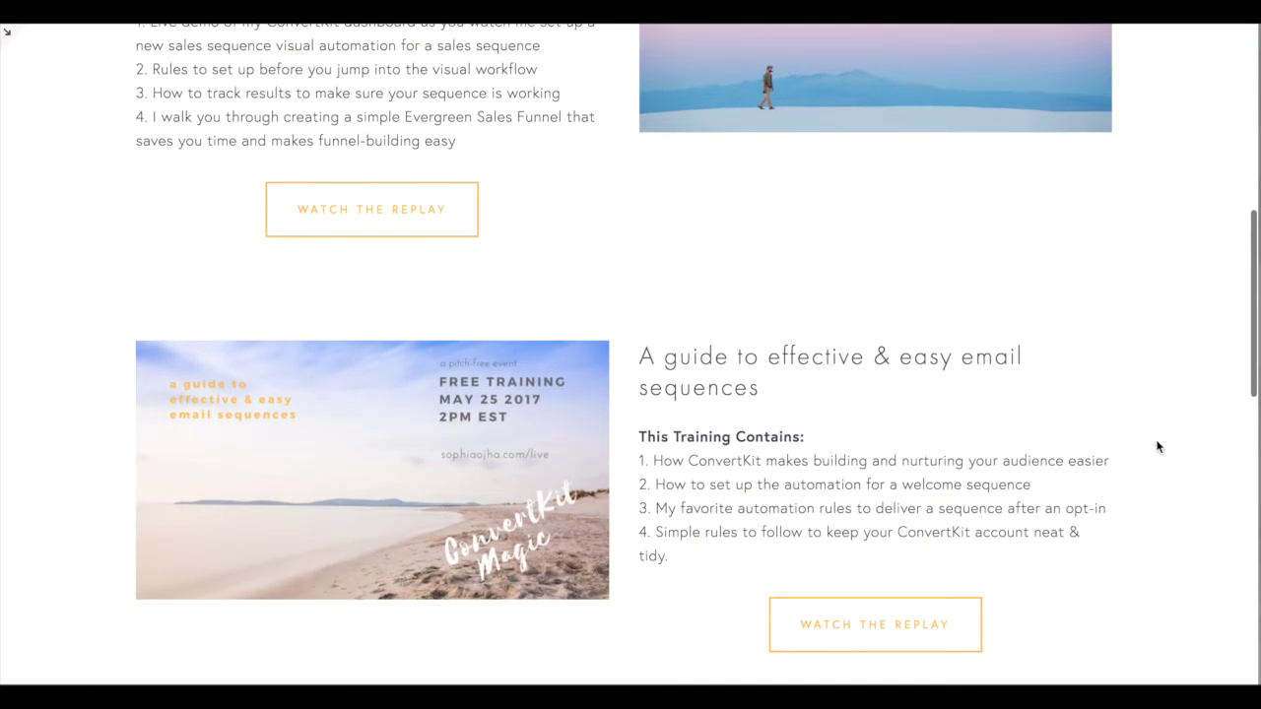
scroll(1158, 446, "up", 7)
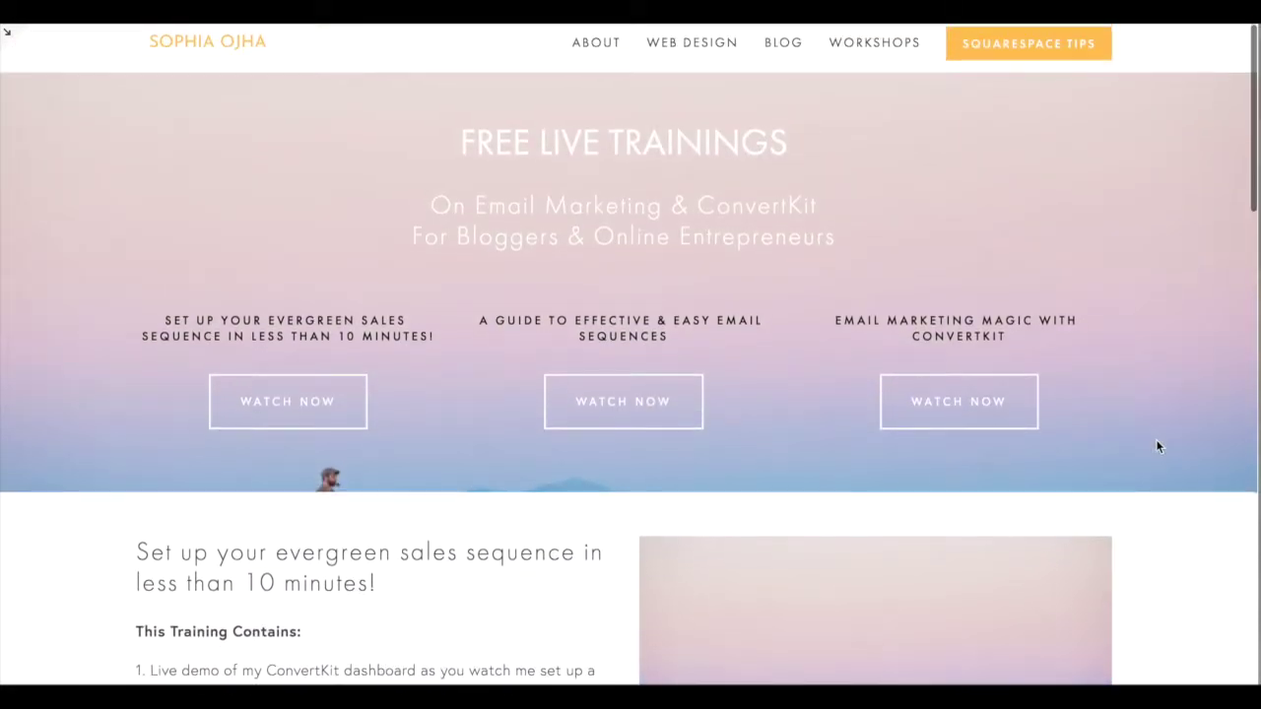
scroll(1158, 446, "down", 7)
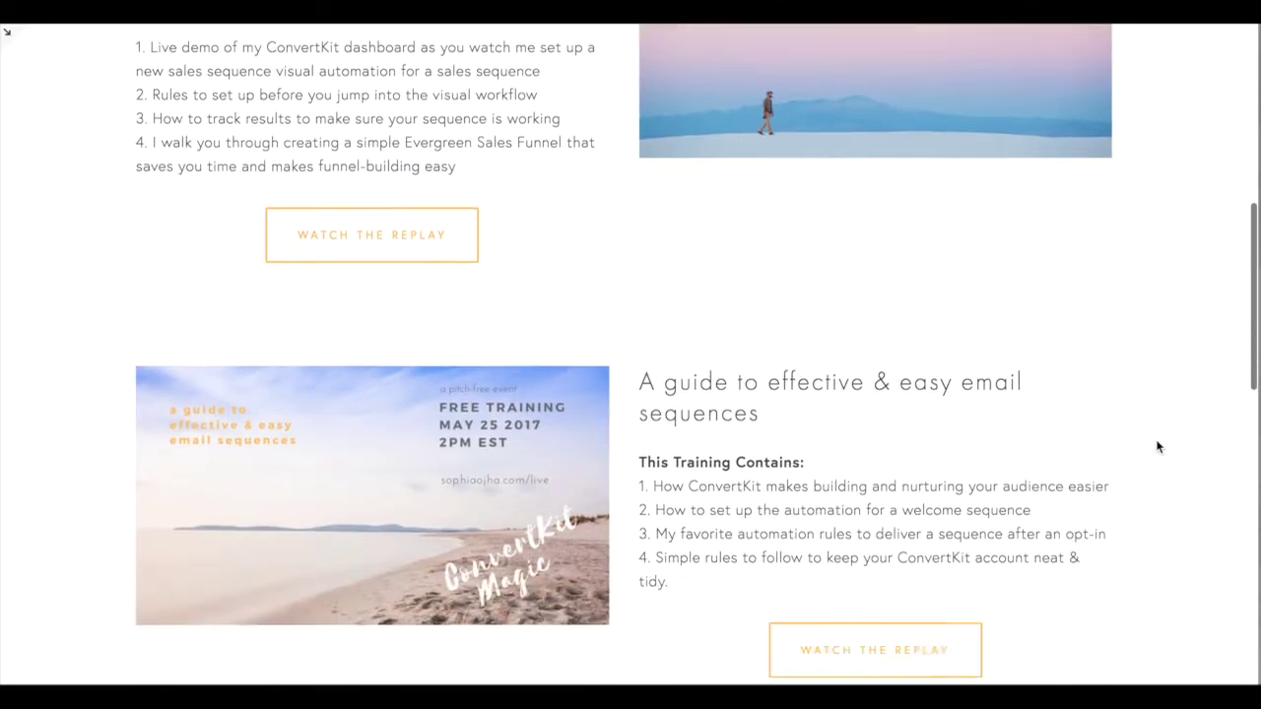
scroll(1157, 446, "down", 5)
scroll(1158, 446, "up", 5)
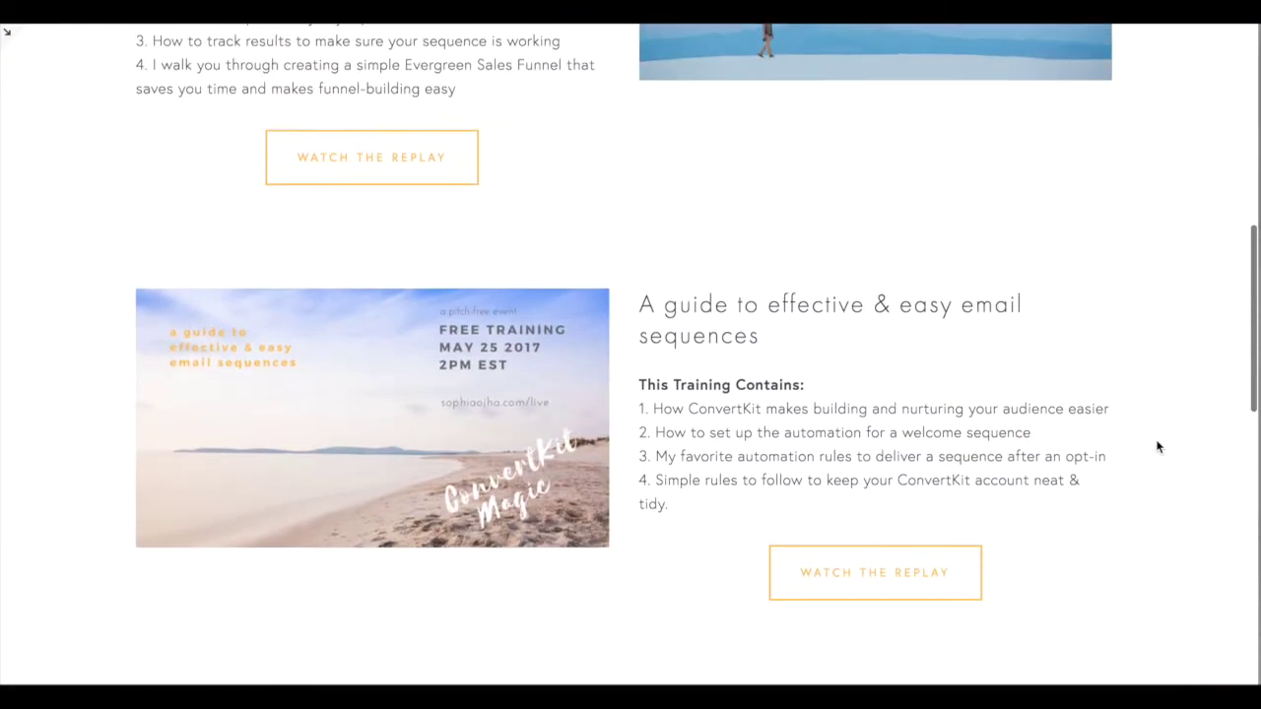
scroll(1157, 447, "up", 7)
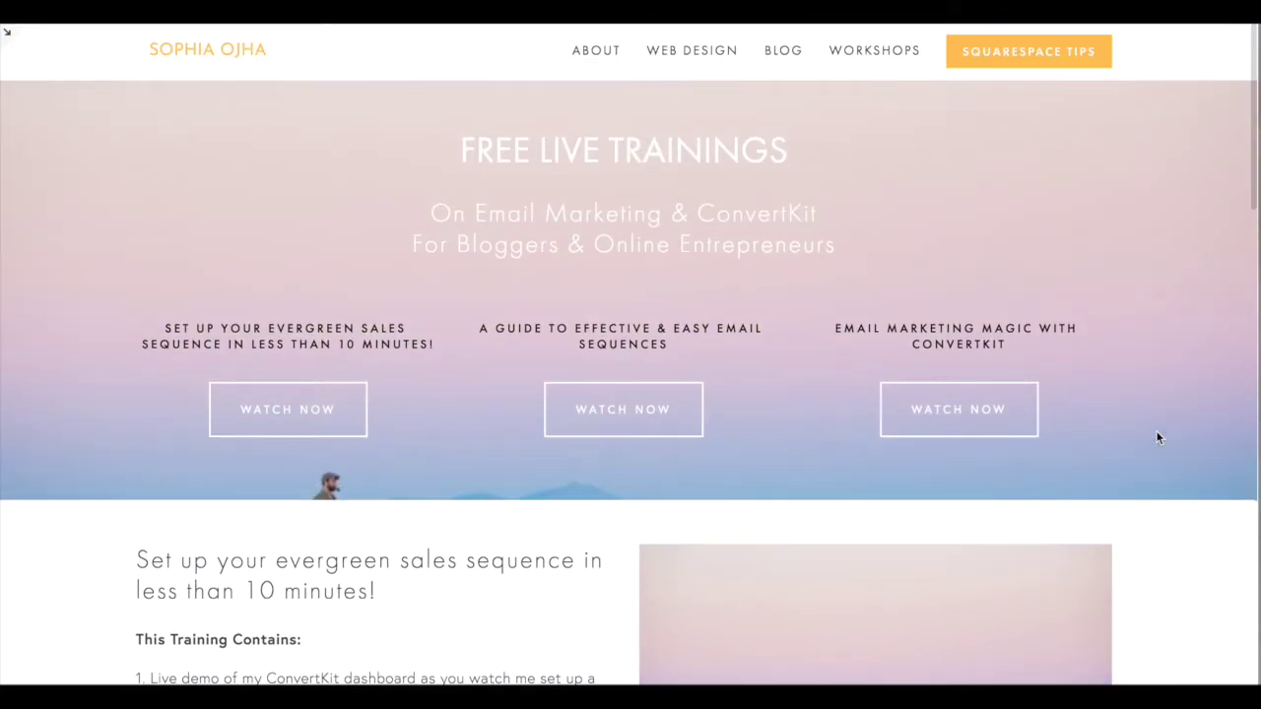
scroll(1160, 442, "down", 1)
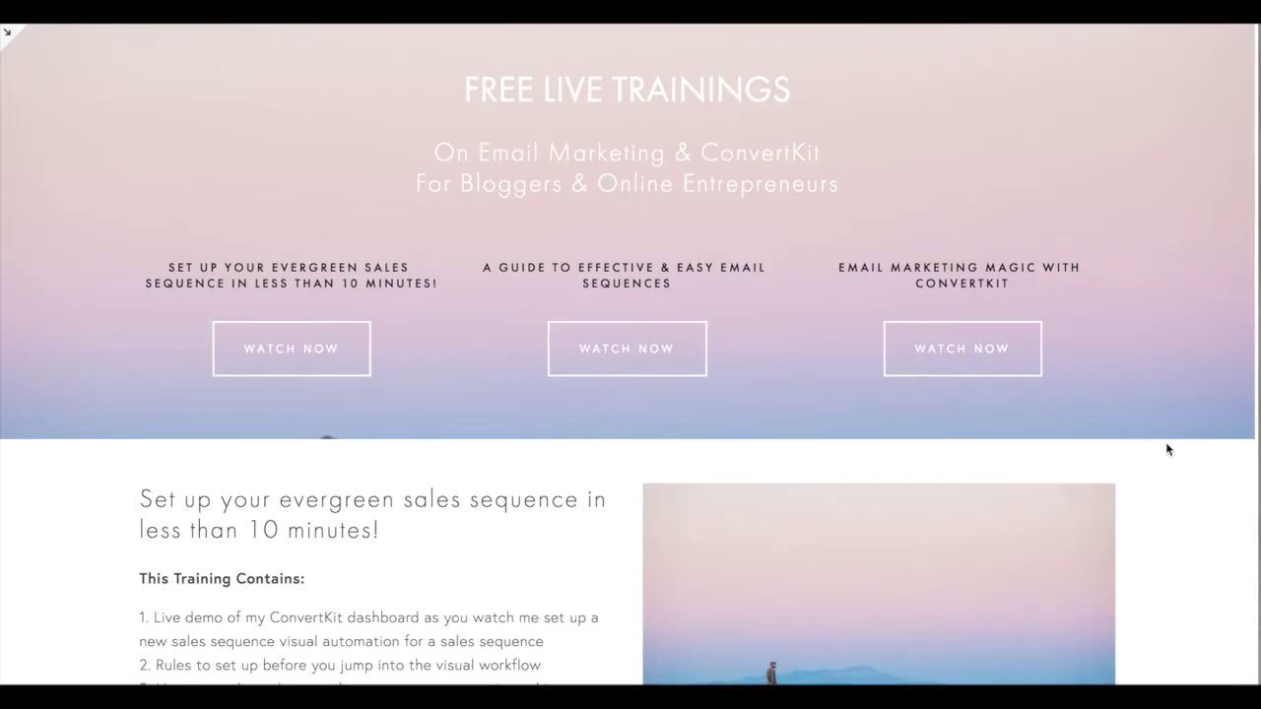